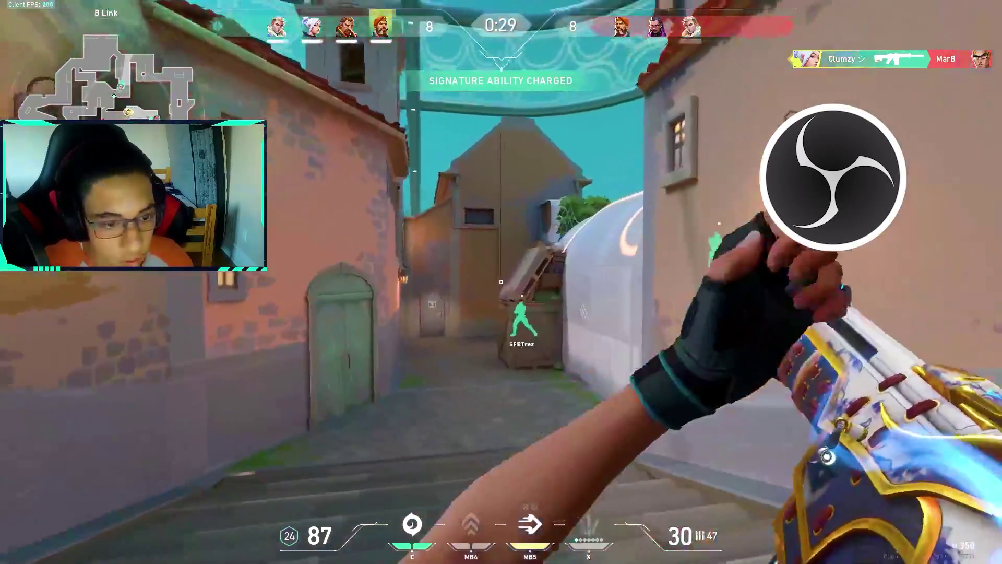
Advance down the alley, shoot the enemy on site, and check the scoreboard
{"action": "key", "text": "w"}
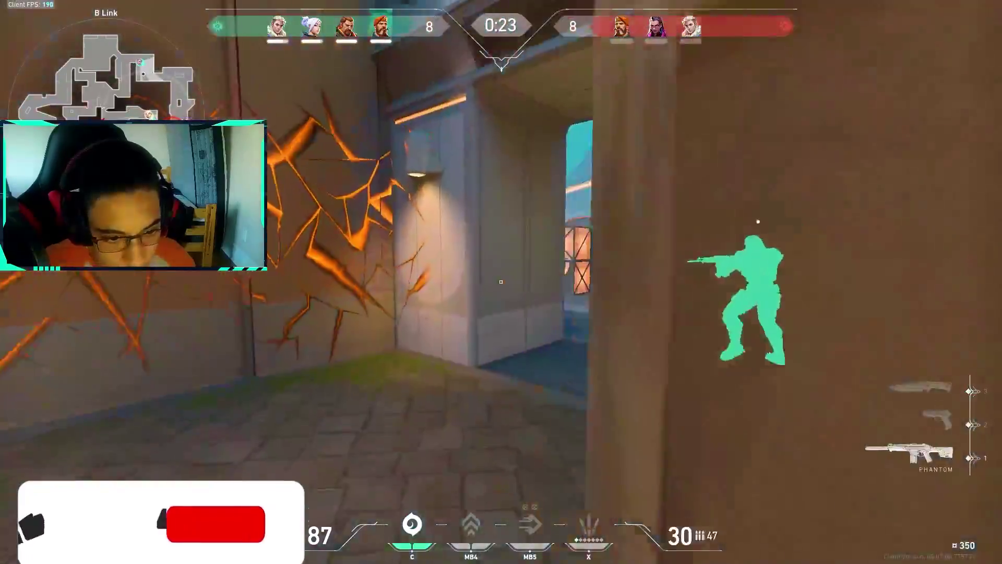
{"action": "key", "text": "w"}
{"action": "left_click", "coordinate": [501, 282]}
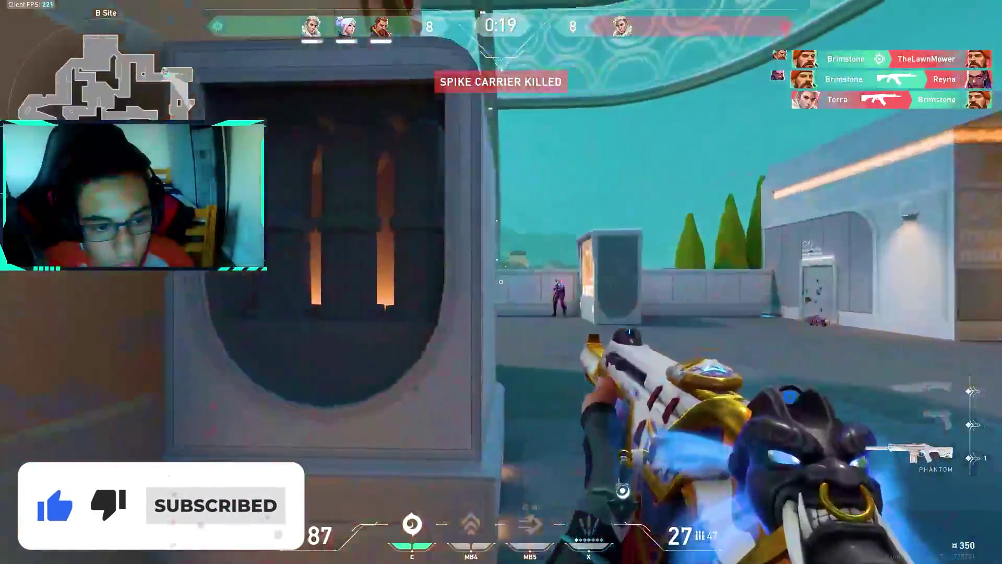
{"action": "left_click", "coordinate": [501, 282]}
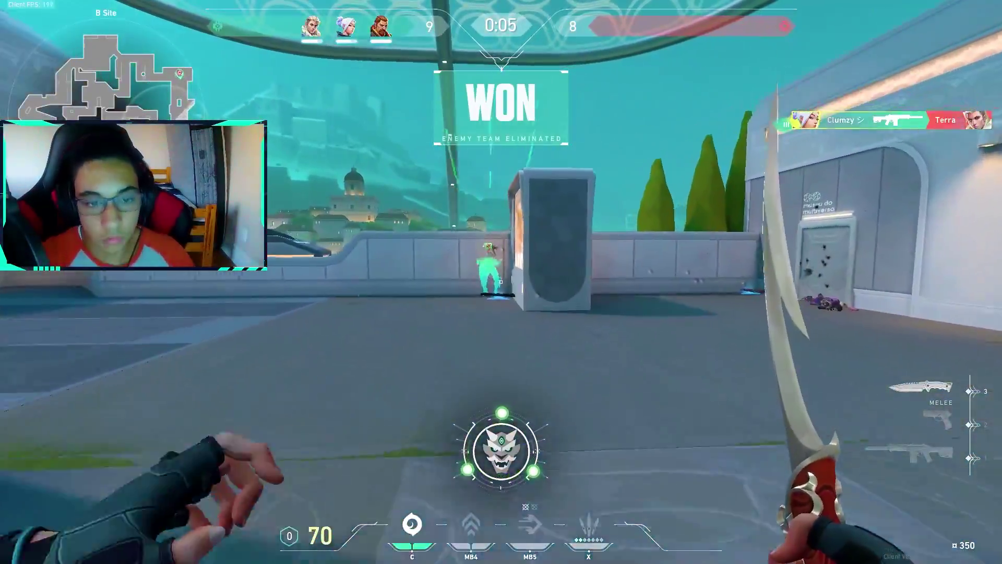
{"action": "key", "text": "Tab"}
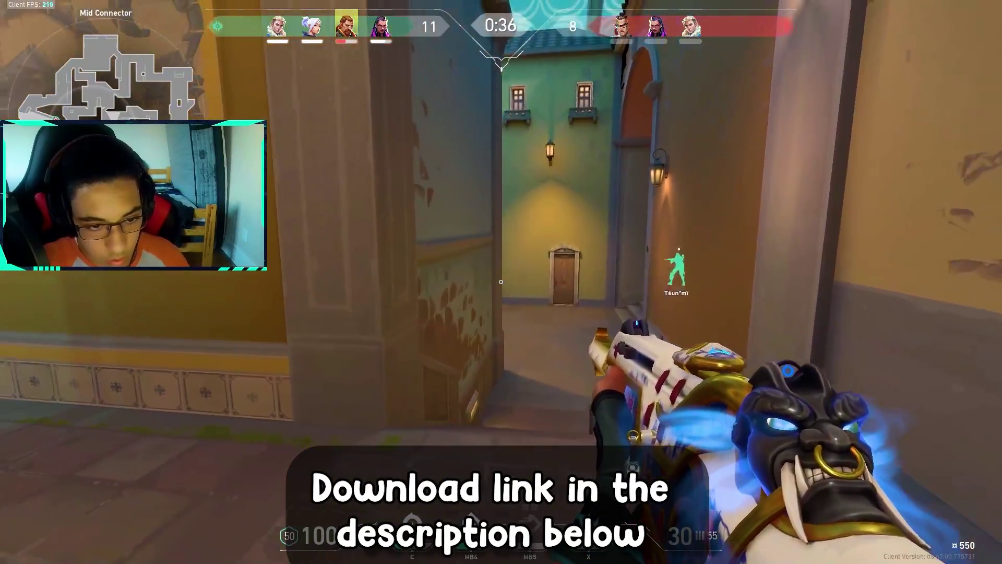
Push into A Link and eliminate the enemies by the archway stairs and to the left
{"action": "key", "text": "w"}
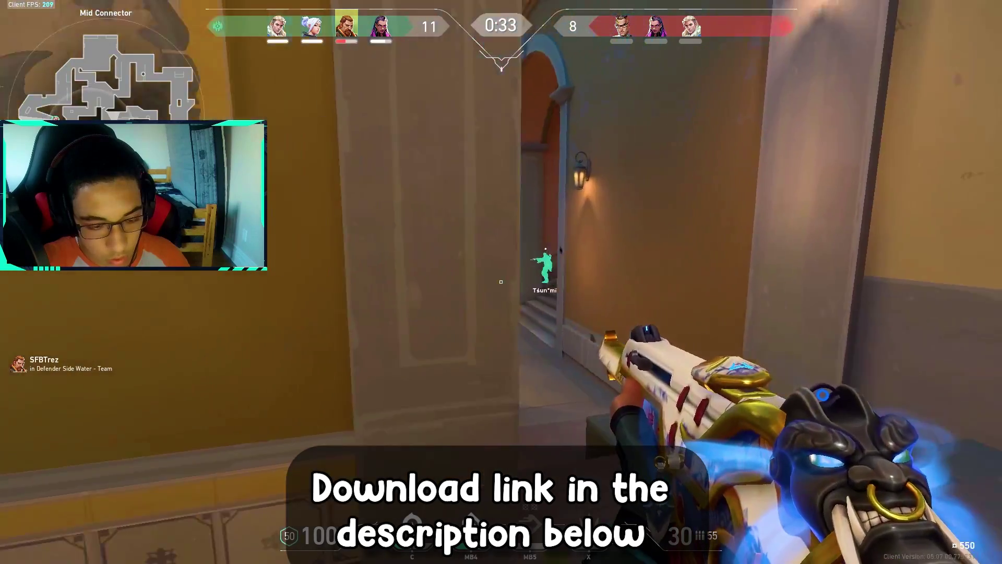
{"action": "key", "text": "w"}
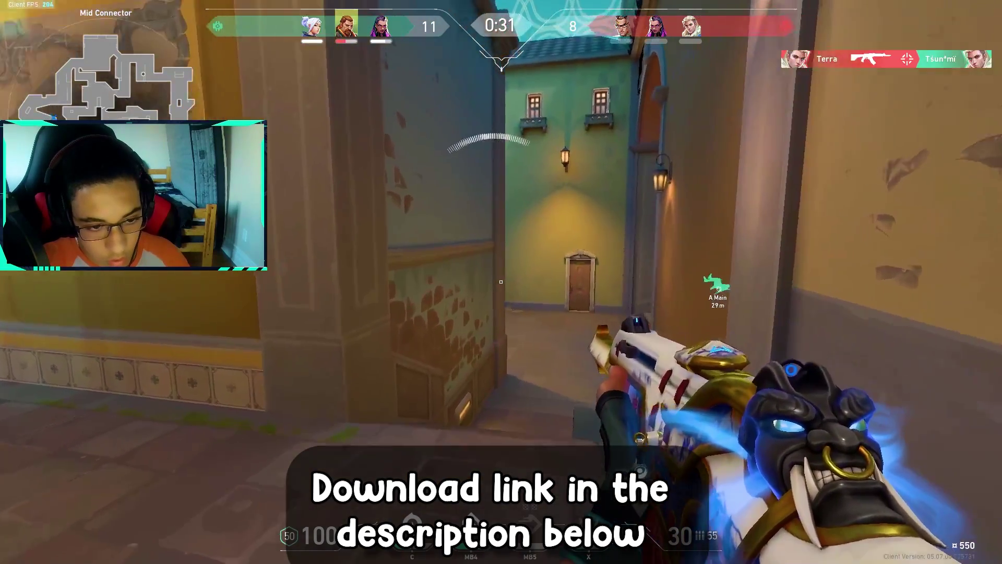
{"action": "key", "text": "w"}
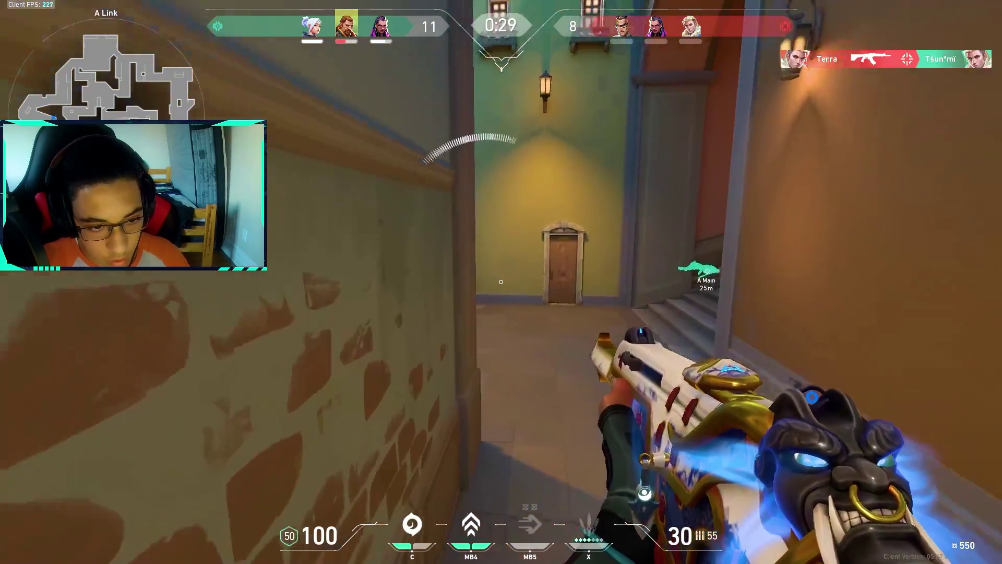
{"action": "key", "text": "w"}
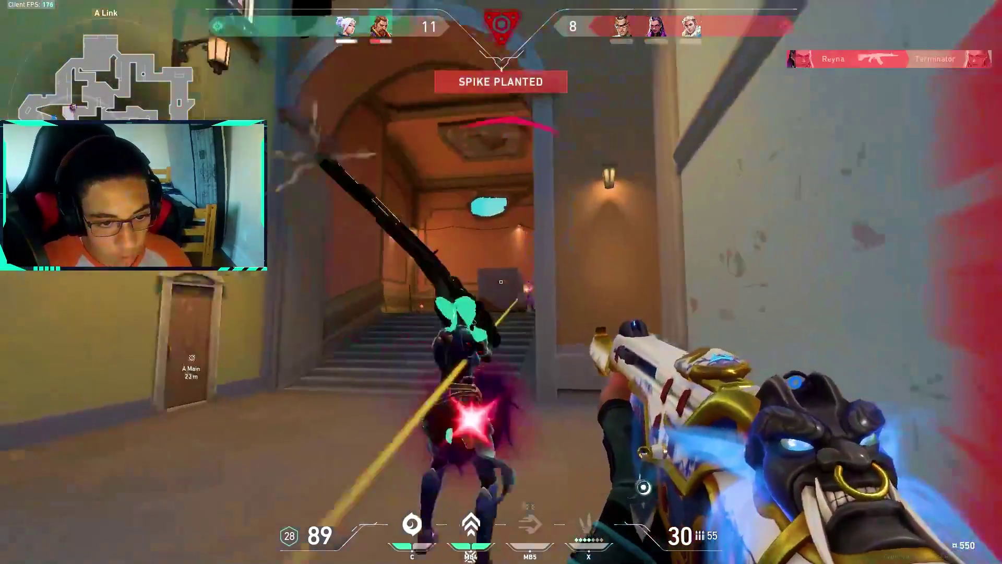
{"action": "left_click", "coordinate": [501, 281]}
{"action": "left_click", "coordinate": [501, 281]}
{"action": "left_click", "coordinate": [501, 282]}
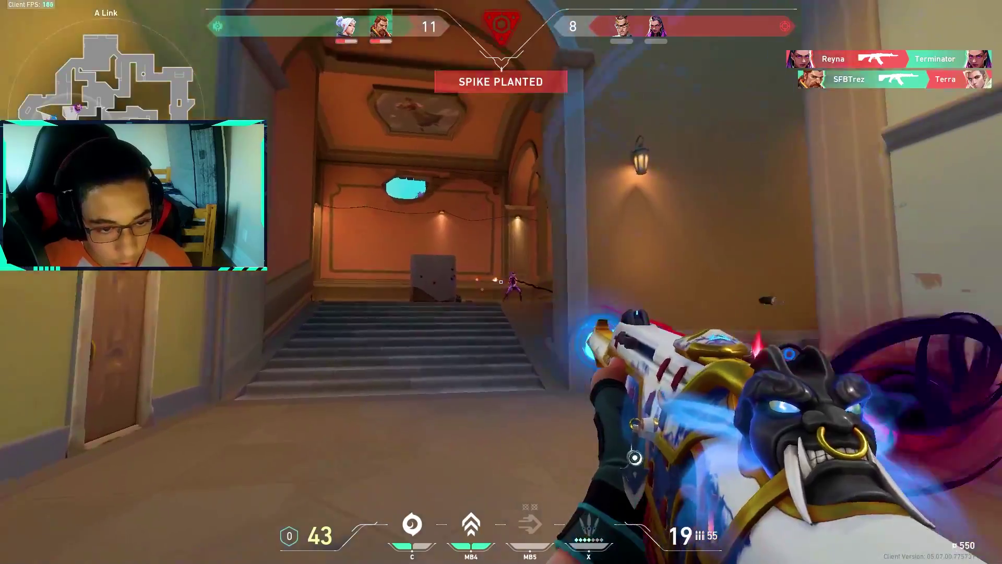
{"action": "left_click", "coordinate": [501, 282]}
{"action": "left_click", "coordinate": [501, 282]}
{"action": "left_click", "coordinate": [501, 282]}
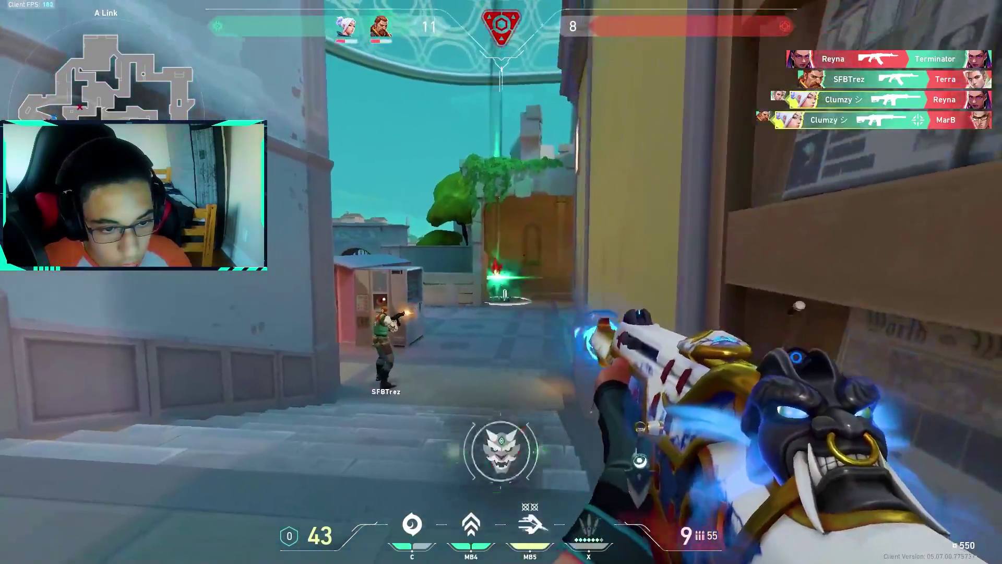
{"action": "left_click", "coordinate": [501, 282]}
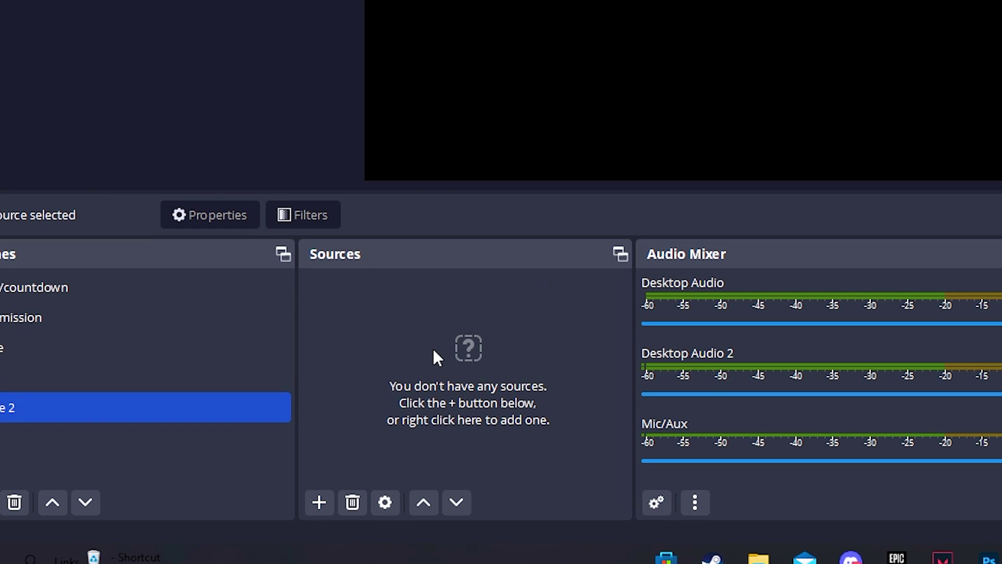
Add a 'Game Capture 2' source to Scene 2 in Capture specific window mode
{"action": "right_click", "coordinate": [265, 435]}
{"action": "mouse_move", "coordinate": [285, 440]}
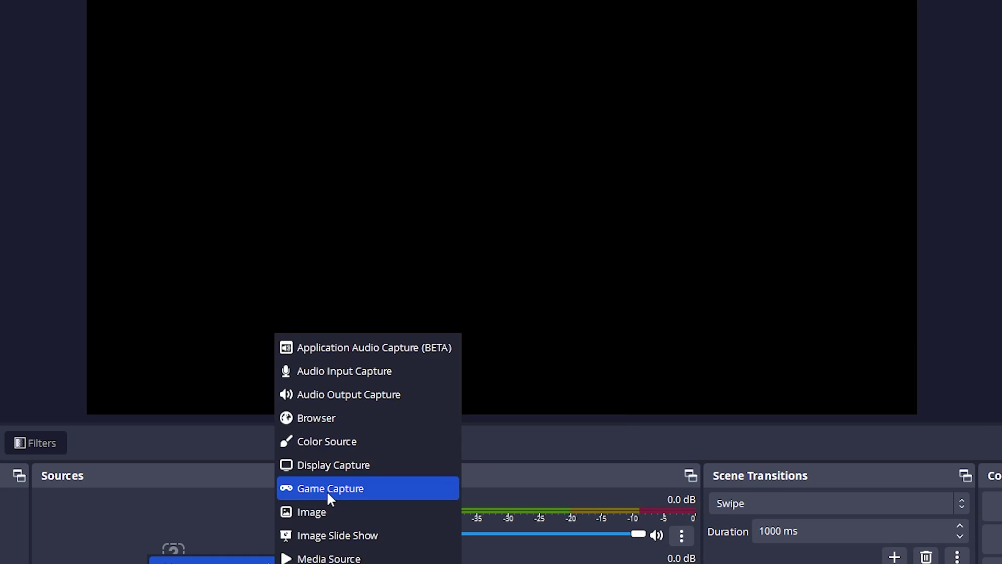
{"action": "left_click", "coordinate": [330, 489]}
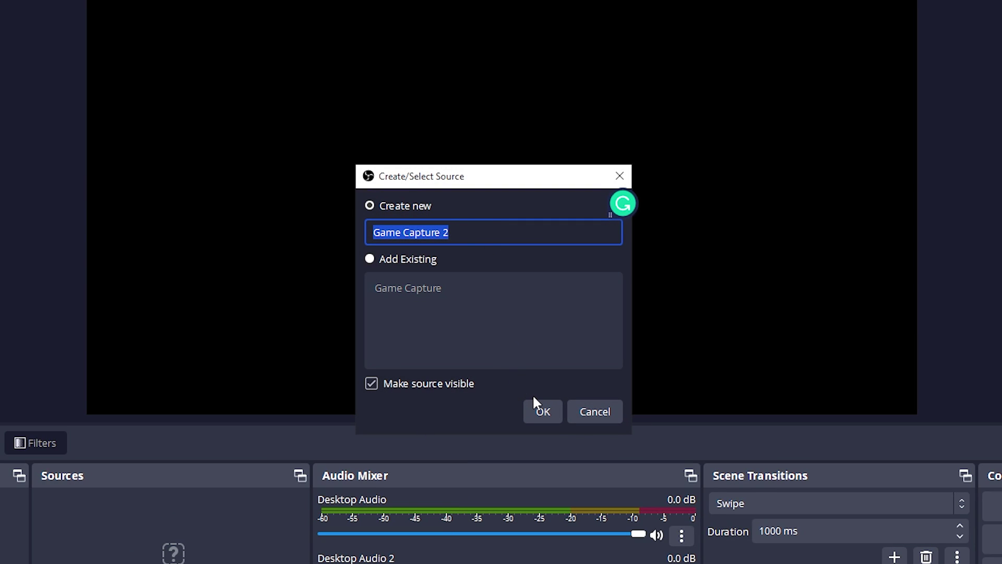
{"action": "left_click", "coordinate": [542, 414]}
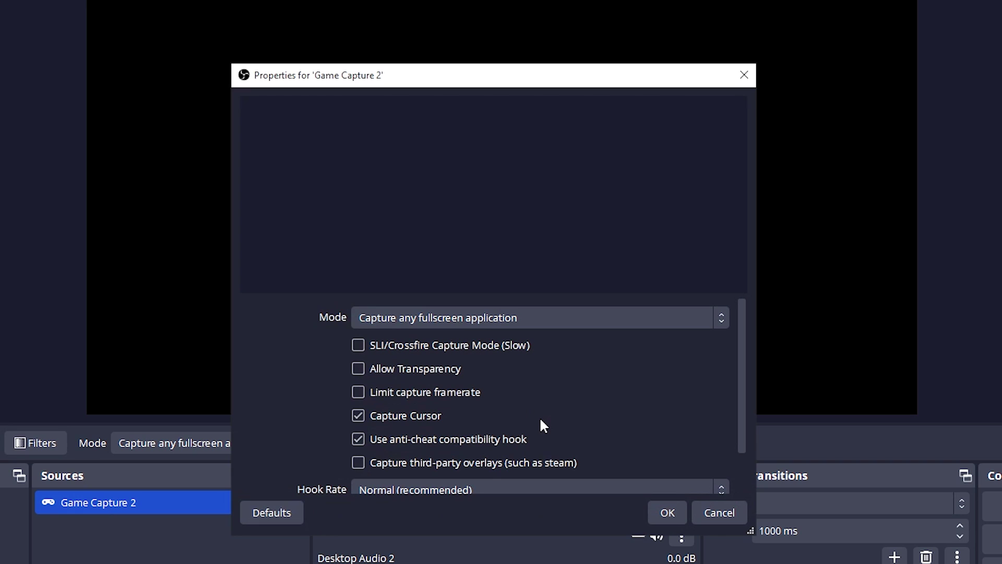
{"action": "left_click", "coordinate": [541, 325]}
{"action": "left_click", "coordinate": [470, 351]}
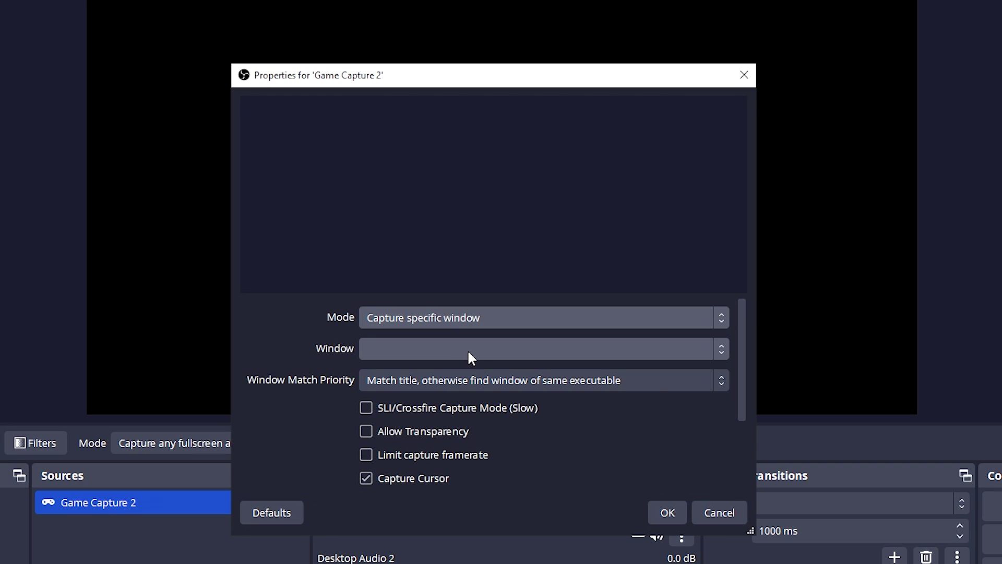
{"action": "left_click", "coordinate": [467, 349]}
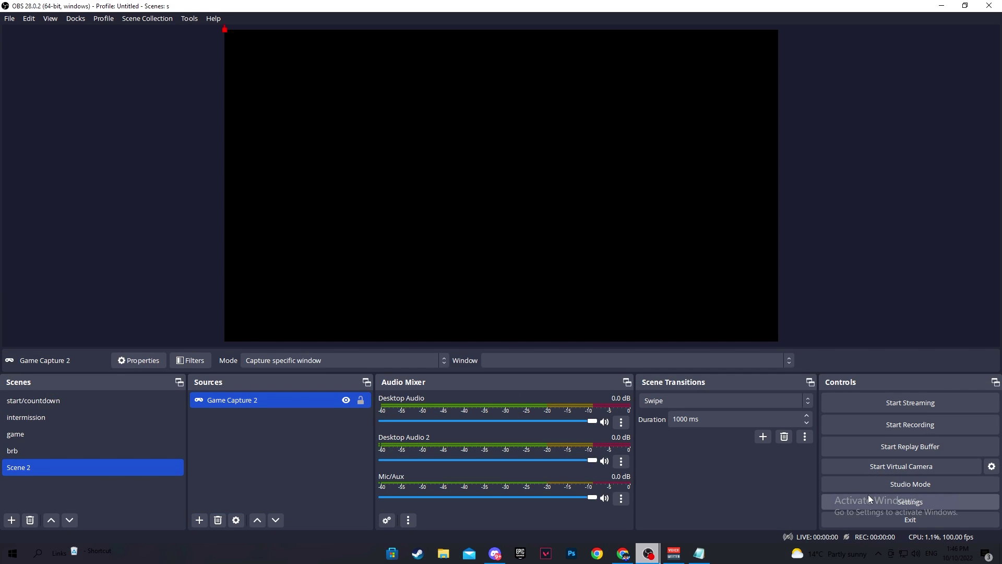
Show the Recording tab of Advanced output mode in Settings > Output
{"action": "left_click", "coordinate": [869, 496]}
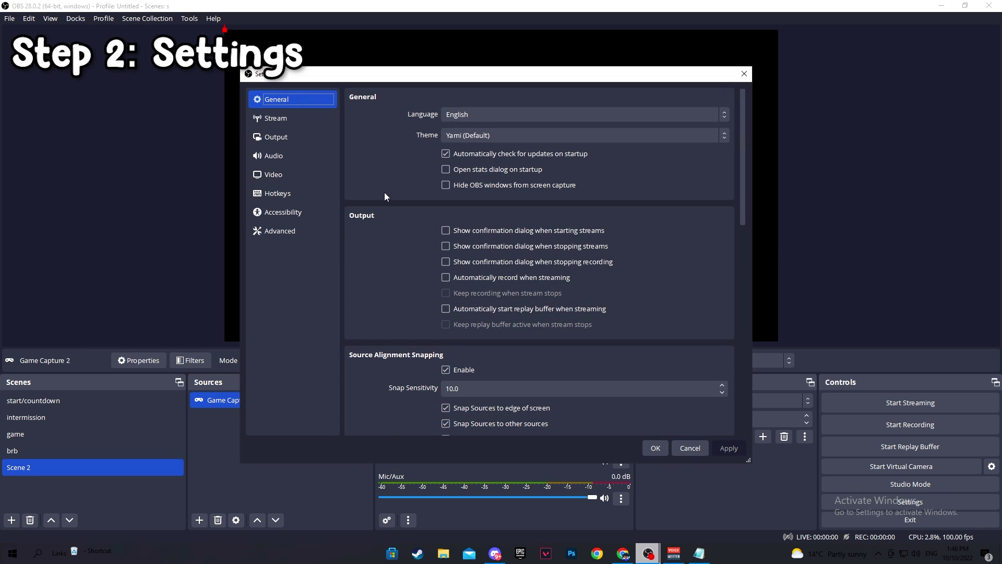
{"action": "left_click", "coordinate": [307, 138]}
{"action": "left_click", "coordinate": [460, 98]}
{"action": "left_click", "coordinate": [457, 107]}
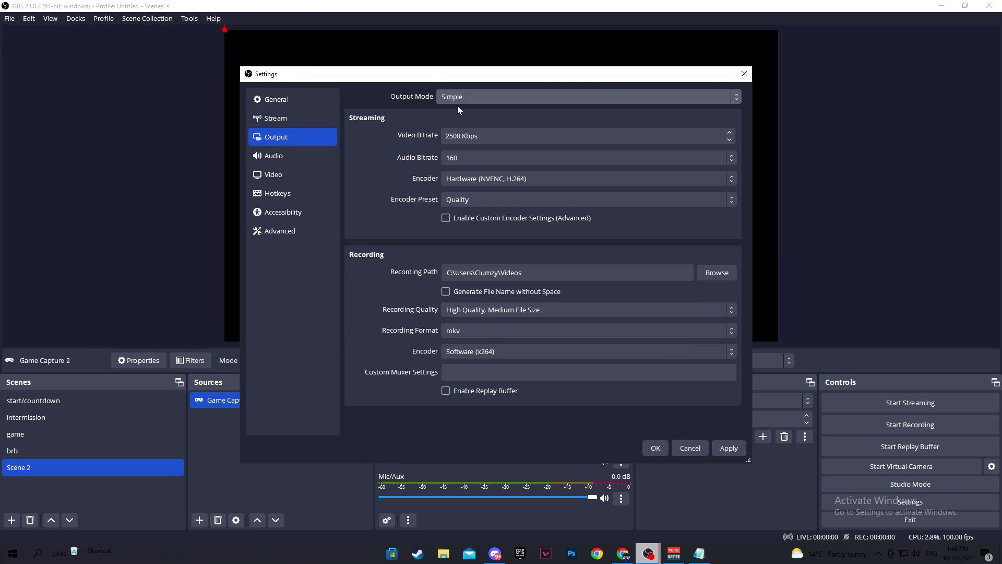
{"action": "left_click", "coordinate": [458, 104]}
{"action": "left_click", "coordinate": [454, 119]}
{"action": "left_click", "coordinate": [414, 119]}
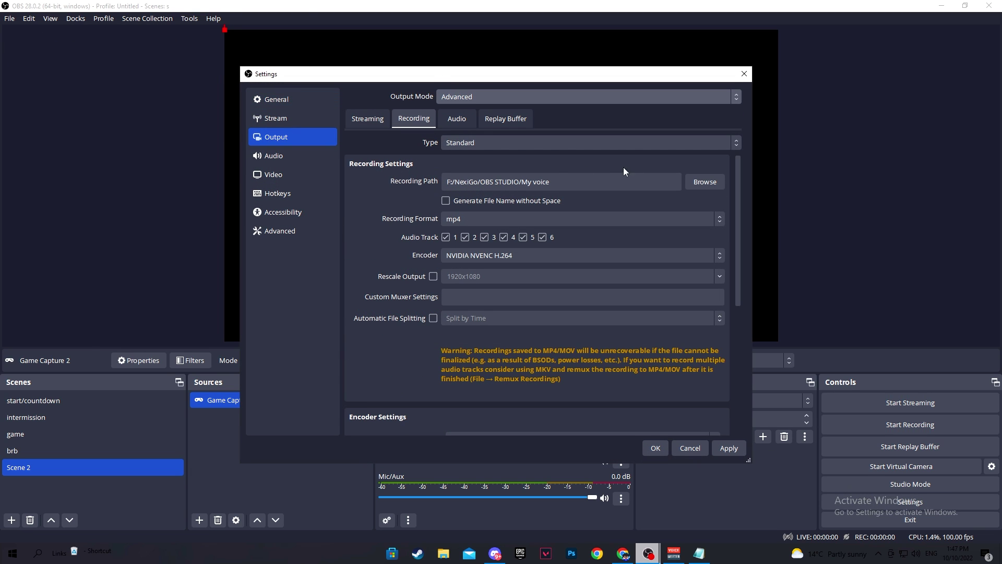
Keep mp4 as the recording format and enable audio tracks 3 and 6 so all six are checked
{"action": "left_click", "coordinate": [720, 183]}
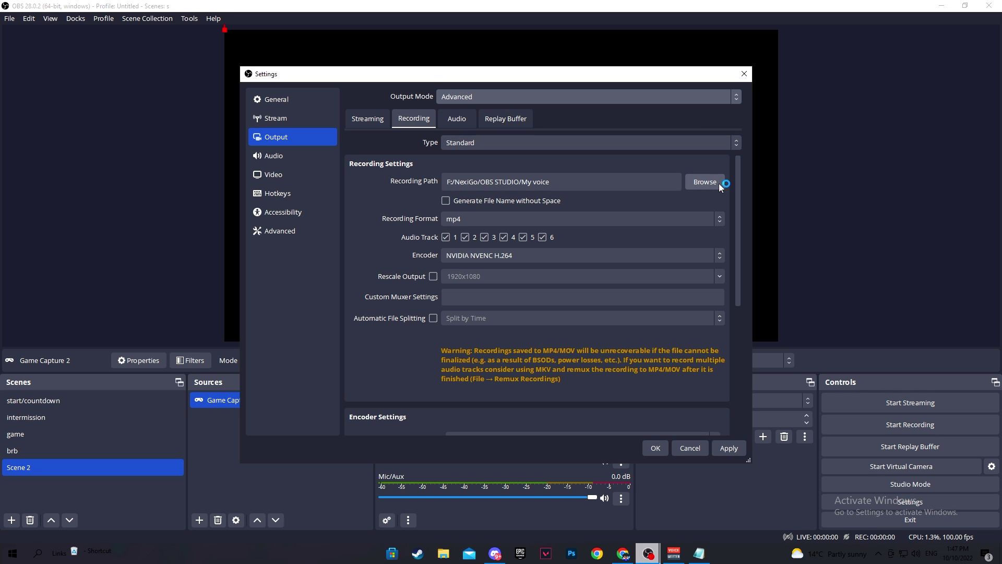
{"action": "left_click", "coordinate": [475, 221]}
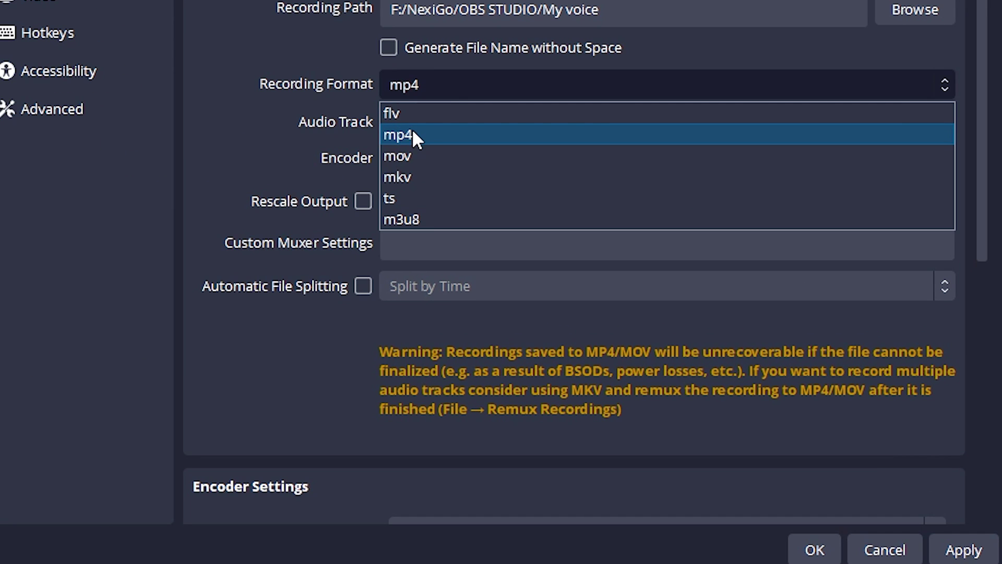
{"action": "left_click", "coordinate": [450, 243]}
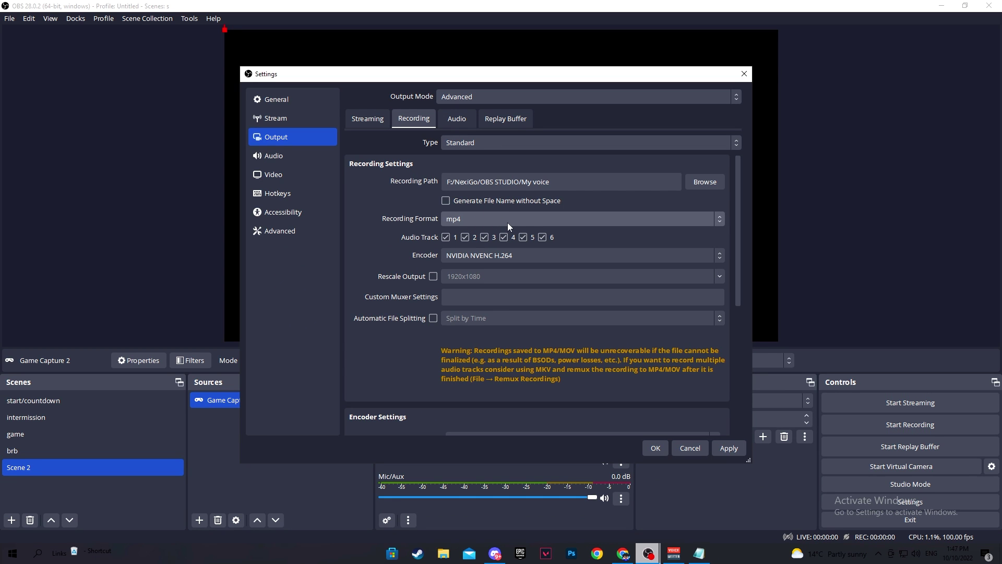
{"action": "left_click", "coordinate": [543, 237]}
{"action": "left_click", "coordinate": [522, 237]}
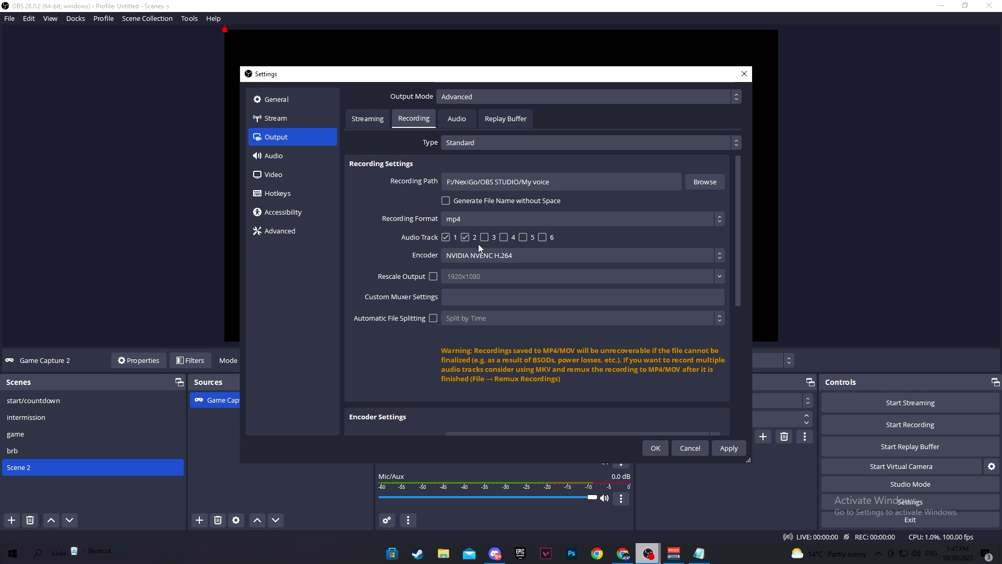
{"action": "left_click", "coordinate": [492, 239]}
{"action": "left_click", "coordinate": [543, 238]}
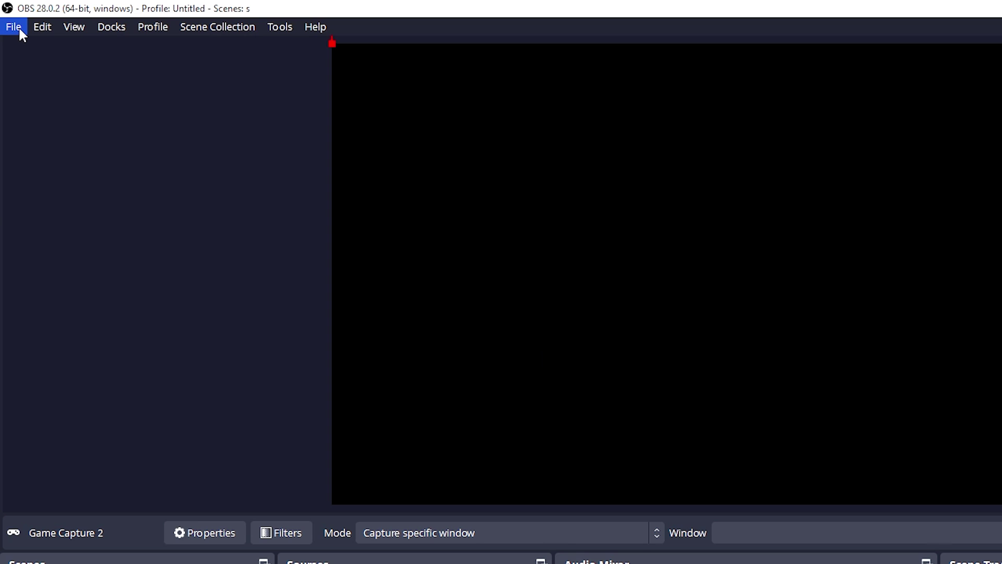
Open File > Remux Recordings and dismiss its file browser without picking a recording
{"action": "left_click", "coordinate": [20, 31]}
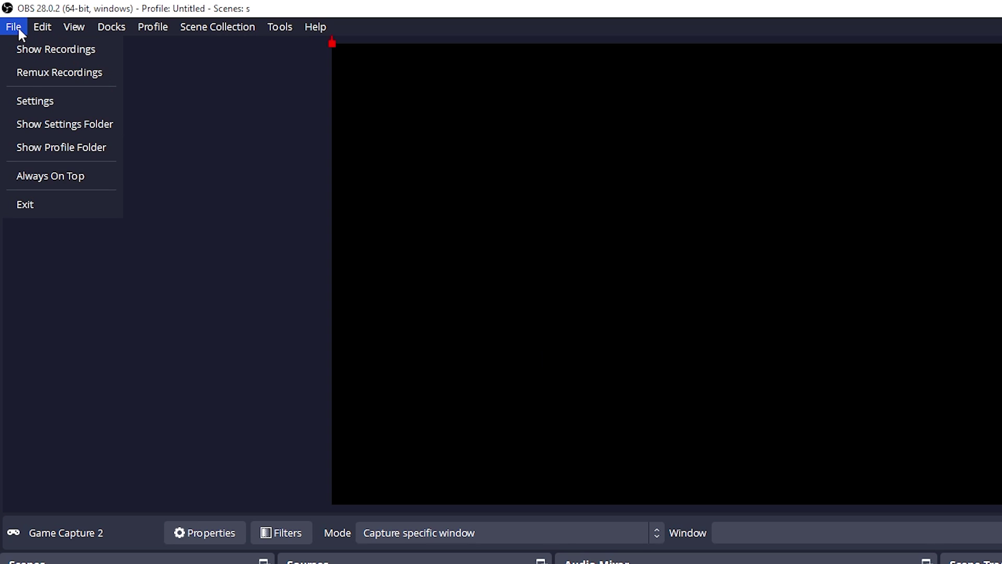
{"action": "left_click", "coordinate": [45, 72]}
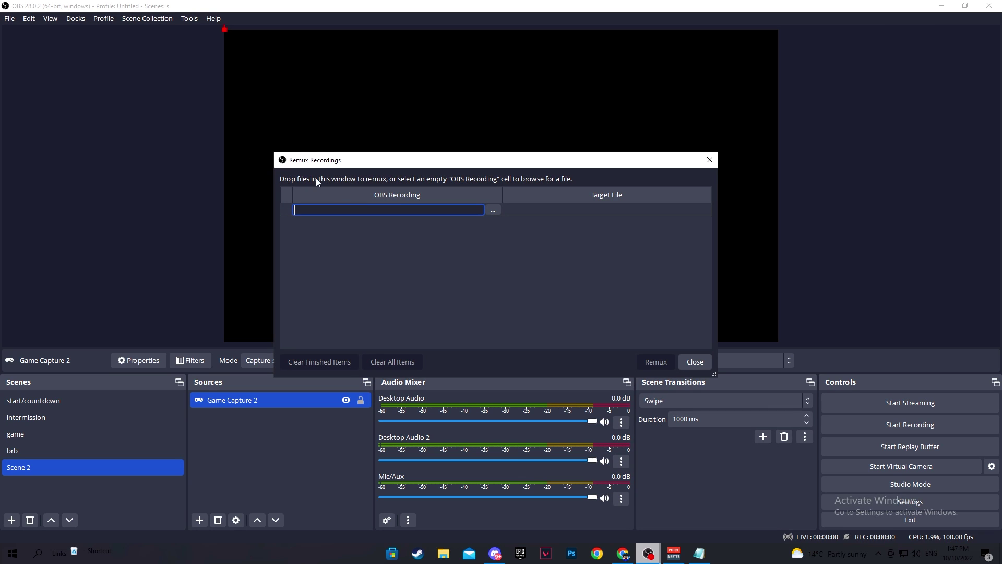
{"action": "left_click", "coordinate": [496, 211]}
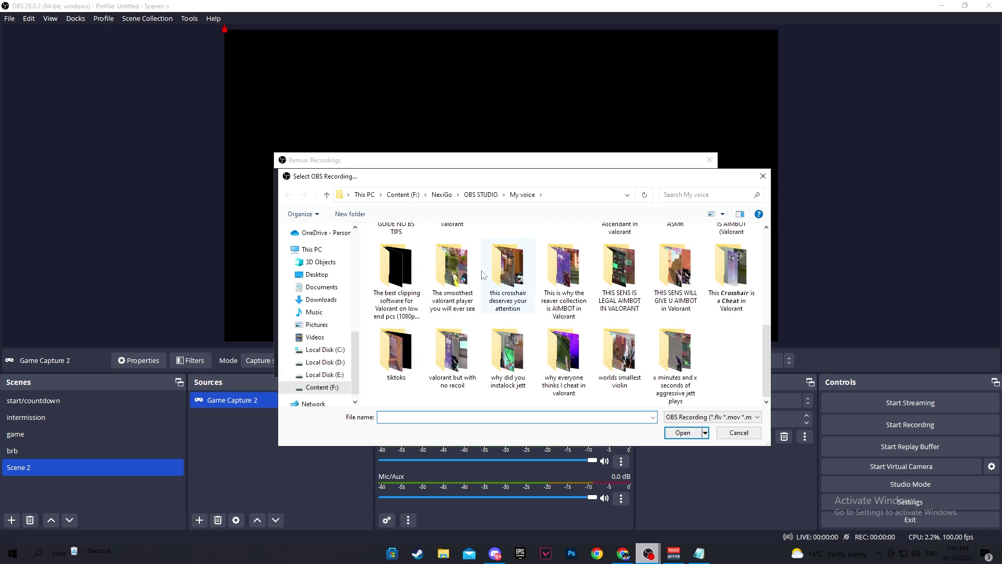
{"action": "scroll", "coordinate": [481, 274], "scroll_direction": "down", "scroll_amount": 2}
{"action": "scroll", "coordinate": [481, 273], "scroll_direction": "up", "scroll_amount": 2}
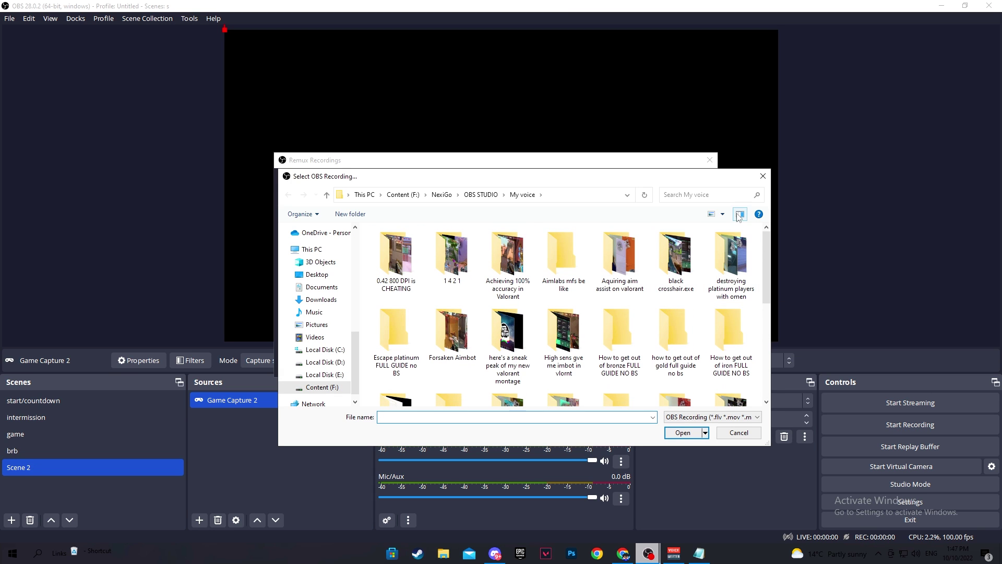
{"action": "left_click", "coordinate": [763, 177]}
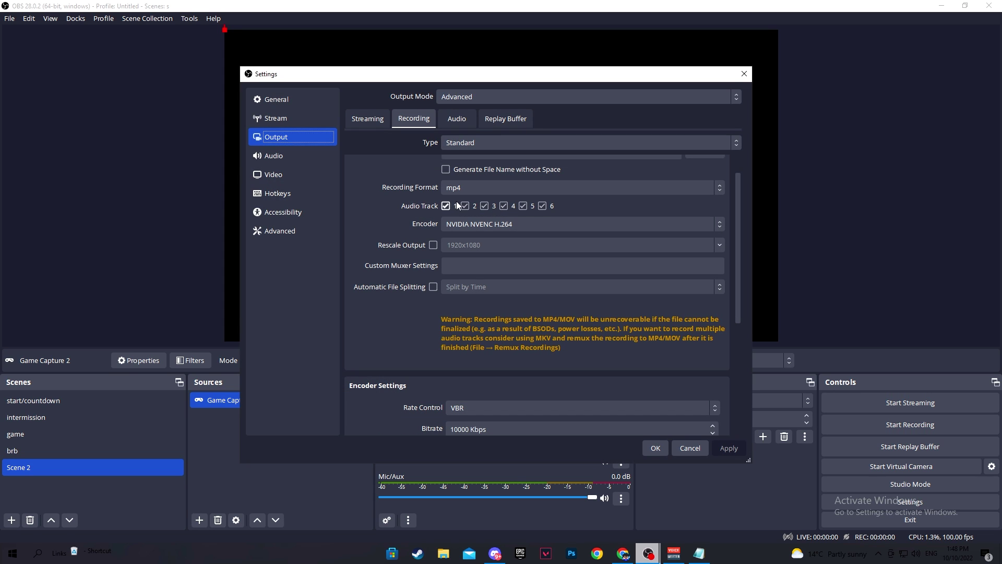
Enable audio track 1 and set the recording encoder to NVIDIA NVENC H.264 after trying x264
{"action": "left_click", "coordinate": [446, 206]}
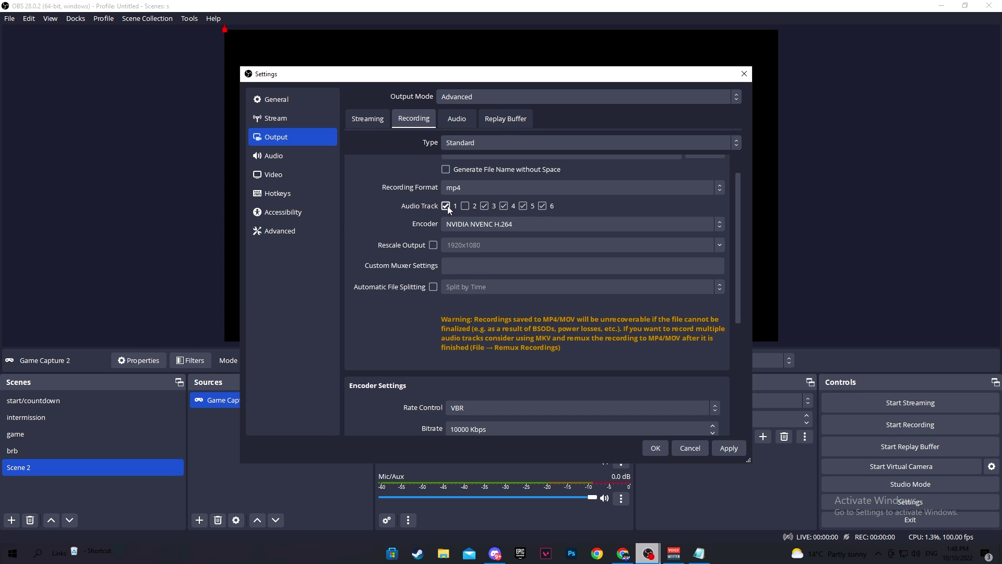
{"action": "scroll", "coordinate": [392, 226], "scroll_direction": "up", "scroll_amount": 1}
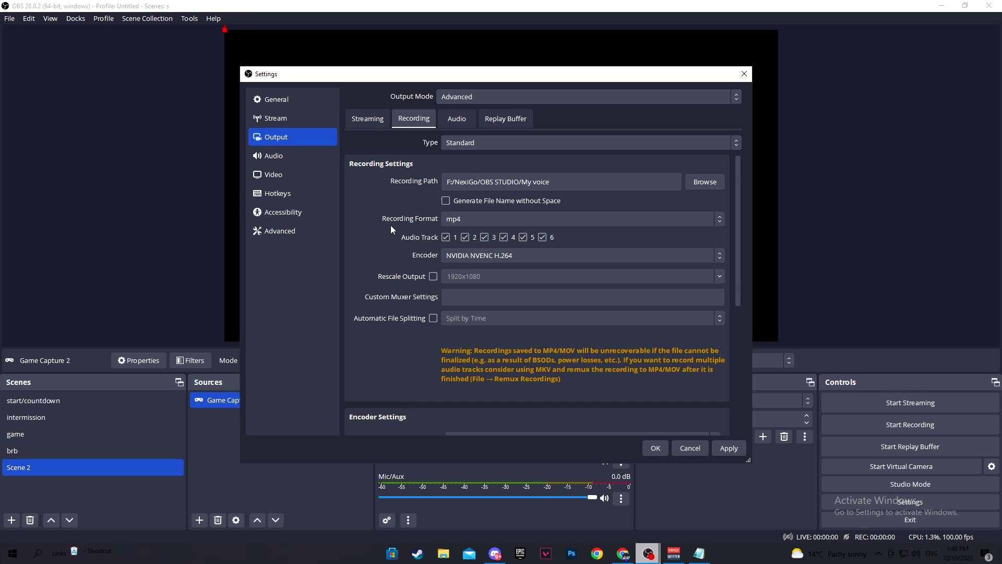
{"action": "left_click", "coordinate": [474, 254]}
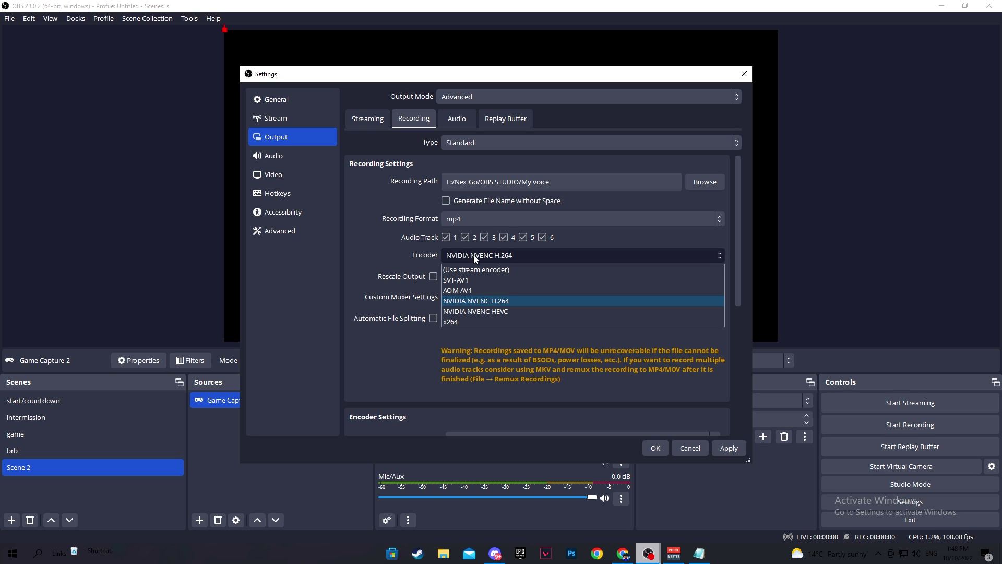
{"action": "left_click", "coordinate": [472, 322]}
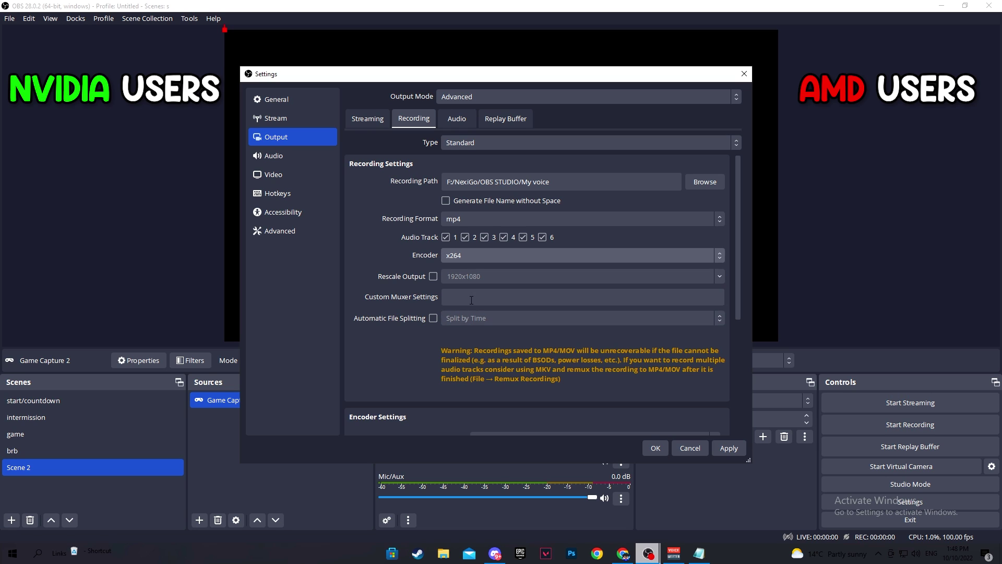
{"action": "left_click", "coordinate": [468, 255]}
{"action": "left_click", "coordinate": [462, 297]}
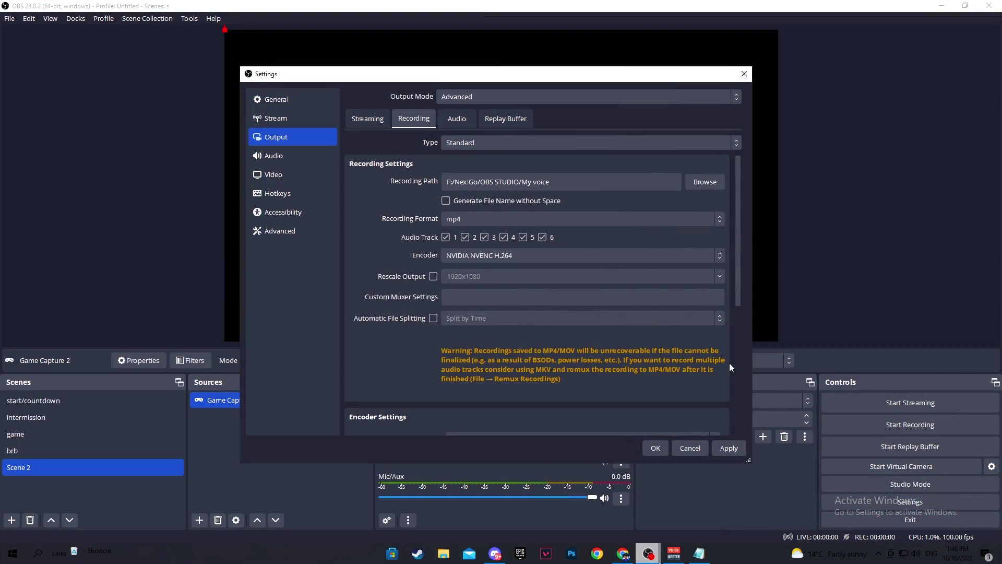
In Encoder Settings, set Rate Control to CBR with a 4500 Kbps bitrate
{"action": "scroll", "coordinate": [383, 289], "scroll_direction": "down", "scroll_amount": 6}
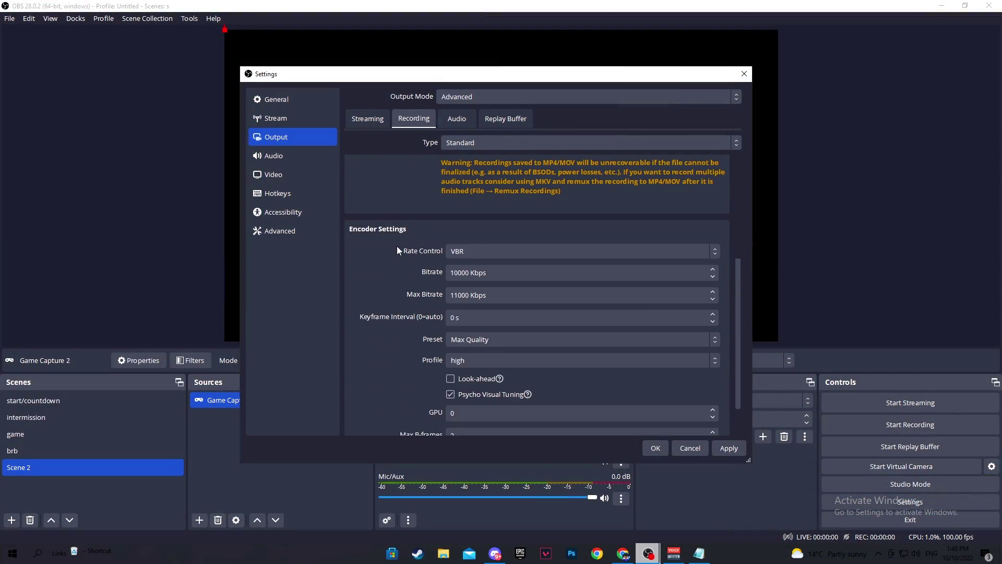
{"action": "scroll", "coordinate": [396, 250], "scroll_direction": "down", "scroll_amount": 1}
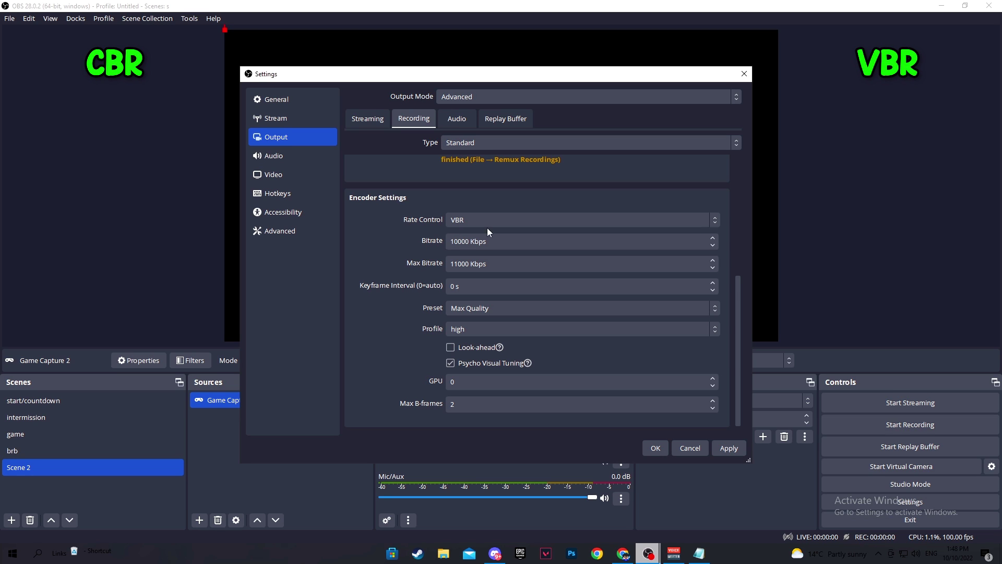
{"action": "left_click", "coordinate": [510, 219]}
{"action": "left_click", "coordinate": [469, 234]}
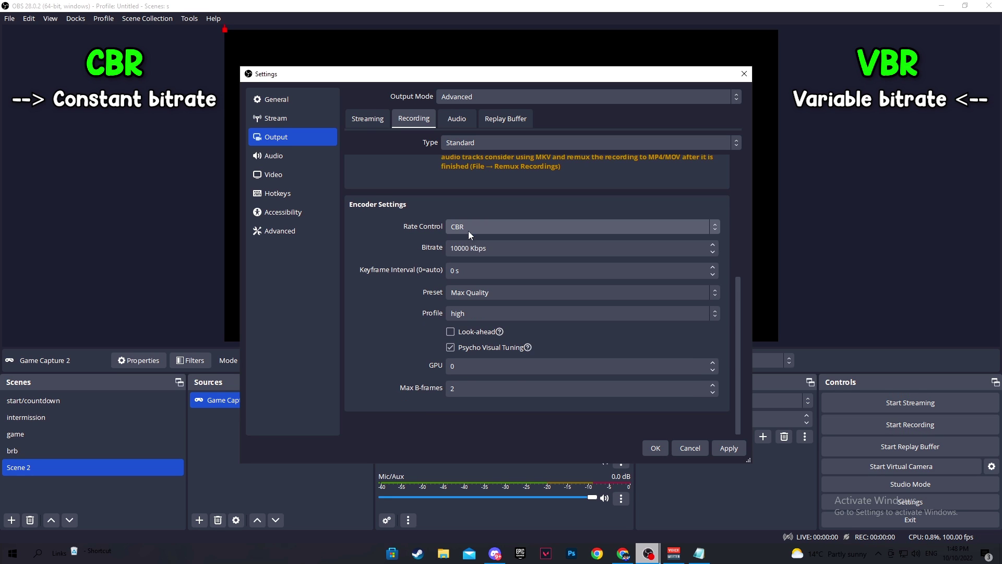
{"action": "left_click", "coordinate": [469, 226]}
{"action": "left_click", "coordinate": [459, 262]}
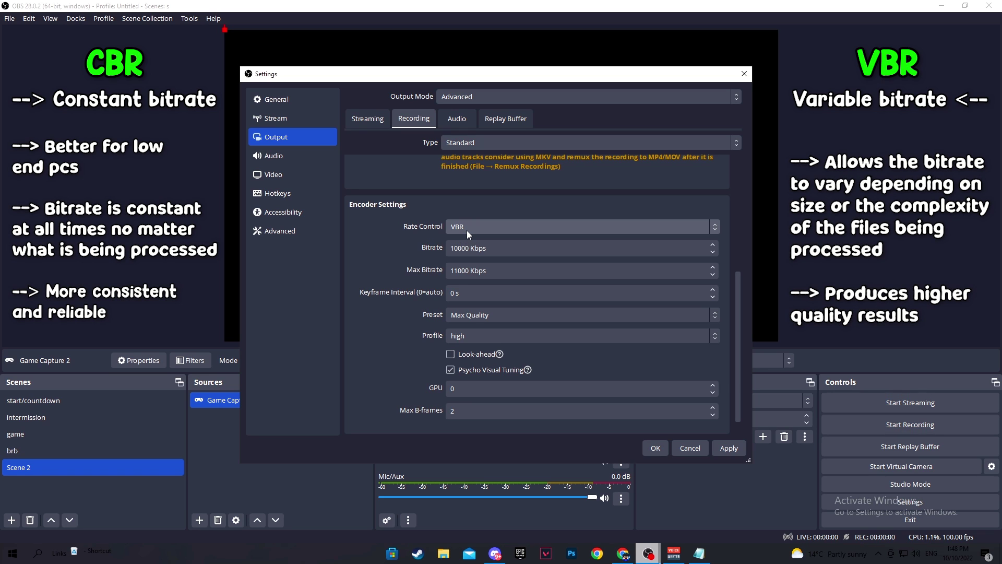
{"action": "left_click", "coordinate": [466, 230]}
{"action": "left_click", "coordinate": [470, 232]}
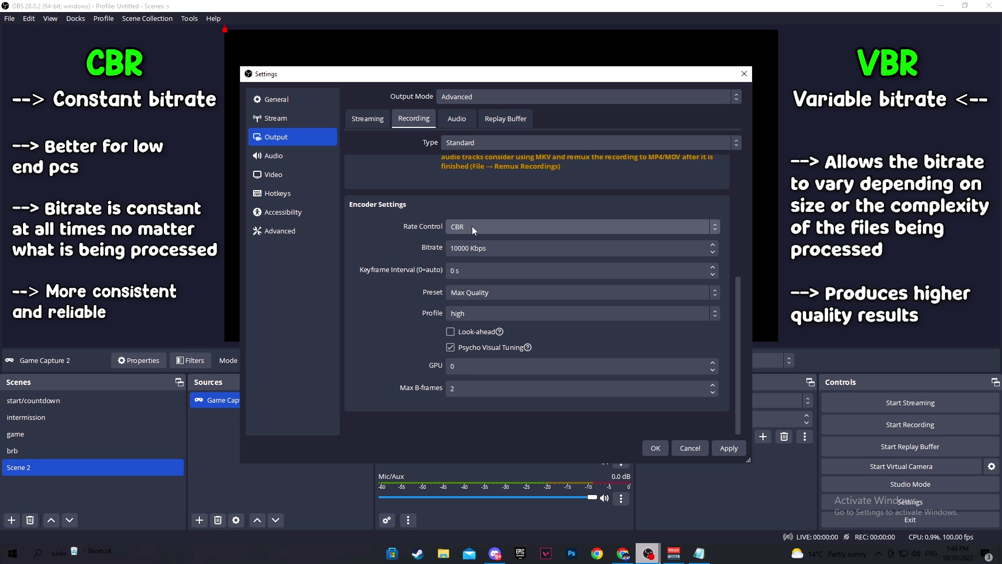
{"action": "left_click", "coordinate": [472, 226]}
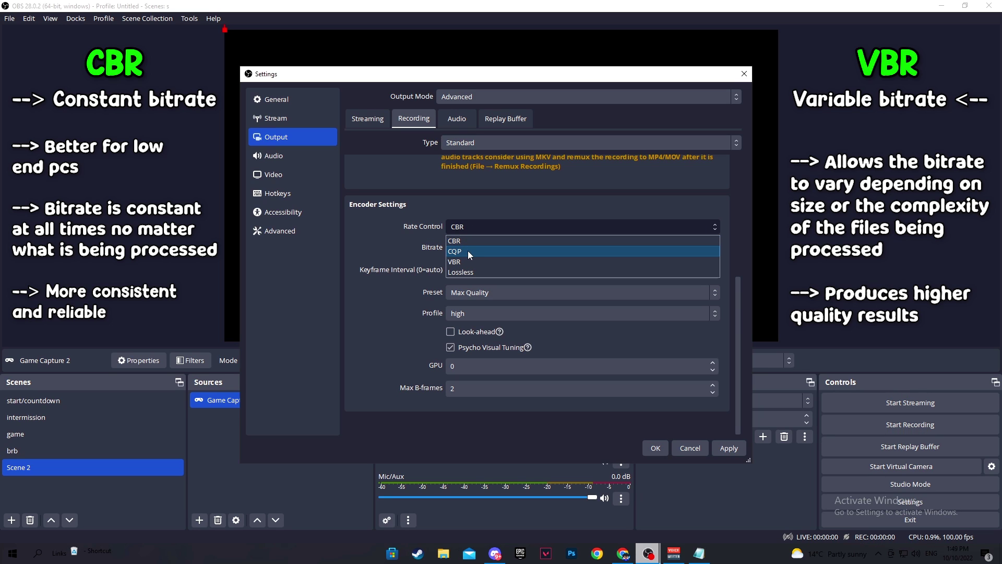
{"action": "left_click", "coordinate": [468, 241]}
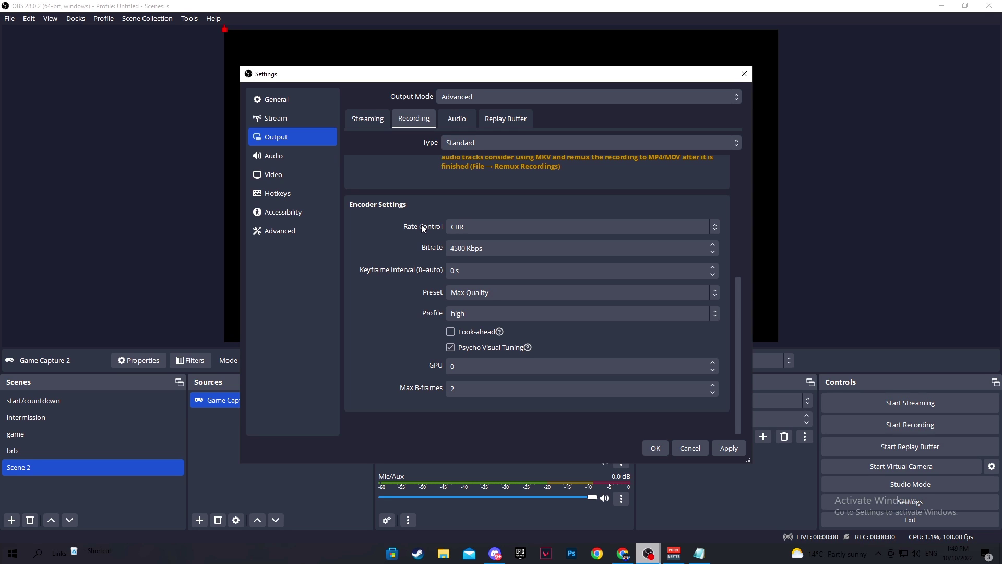
Set the recording encoder preset to Performance
{"action": "left_click", "coordinate": [456, 268]}
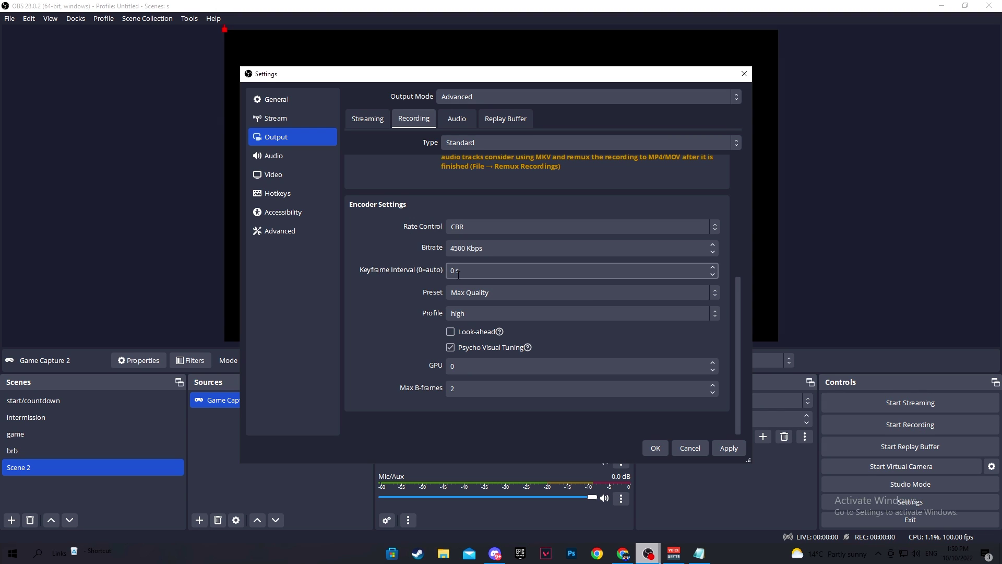
{"action": "left_click", "coordinate": [465, 288]}
{"action": "left_click", "coordinate": [472, 328]}
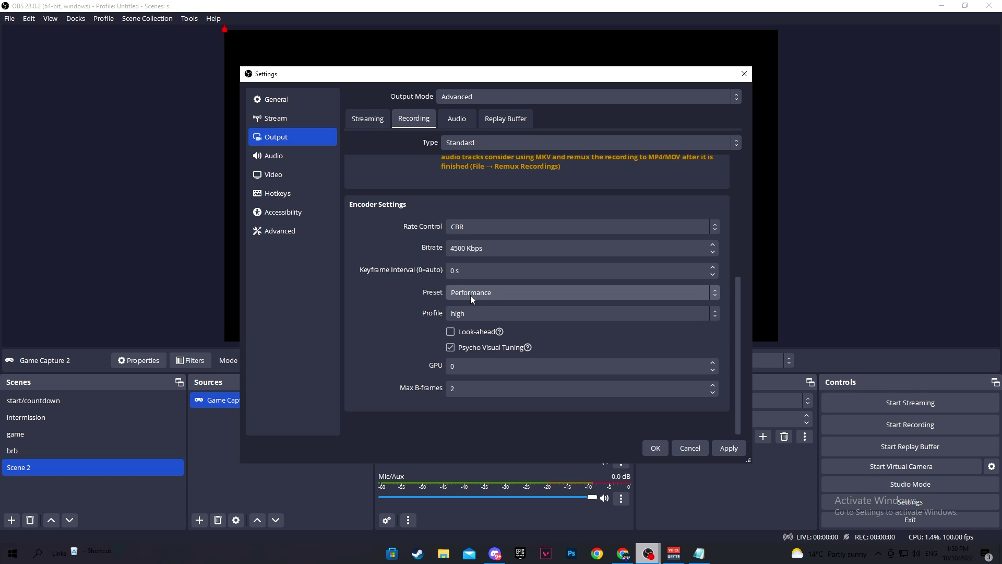
Keep the recording encoder profile set to main
{"action": "left_click", "coordinate": [473, 312]}
{"action": "left_click", "coordinate": [457, 337]}
{"action": "left_click", "coordinate": [458, 316]}
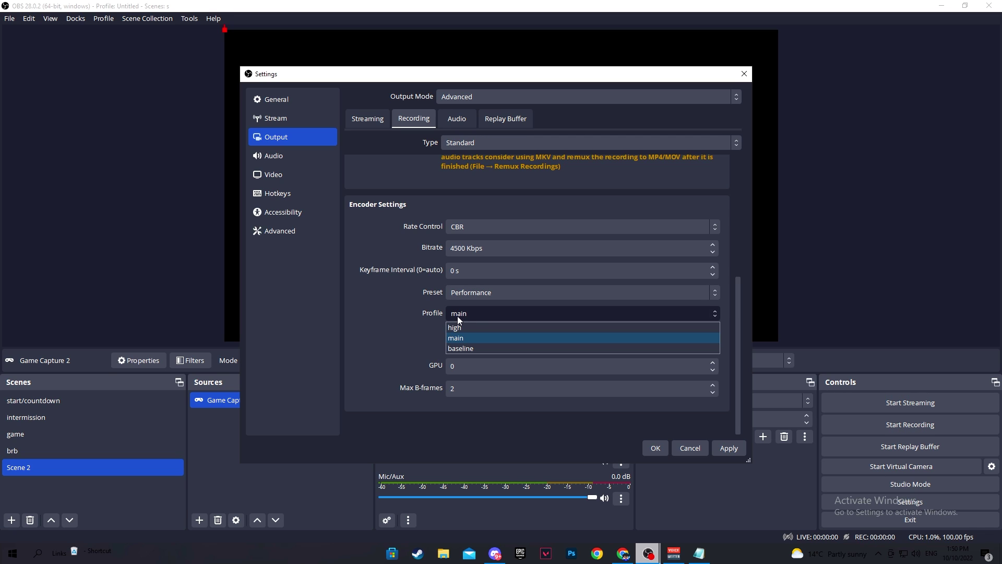
{"action": "left_click", "coordinate": [458, 316]}
{"action": "left_click", "coordinate": [459, 316]}
{"action": "left_click", "coordinate": [460, 313]}
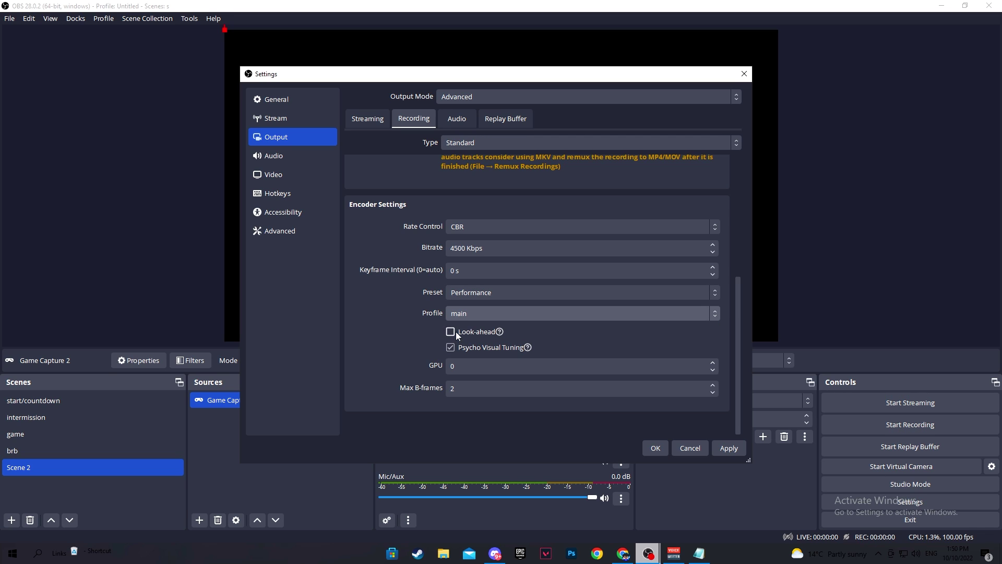
{"action": "left_click", "coordinate": [456, 300]}
{"action": "left_click", "coordinate": [457, 299]}
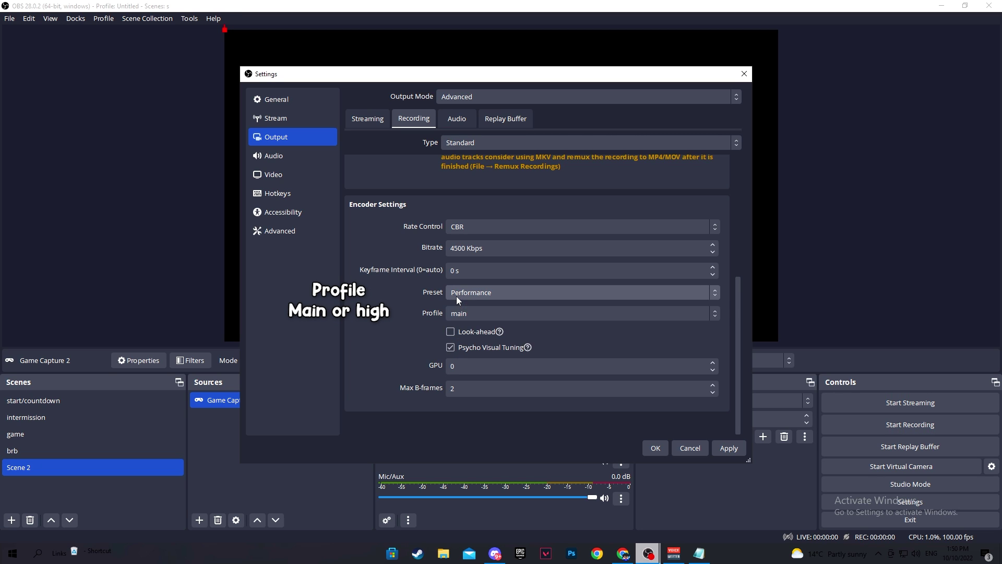
{"action": "left_click", "coordinate": [456, 313]}
{"action": "left_click", "coordinate": [456, 314]}
{"action": "left_click", "coordinate": [456, 315]}
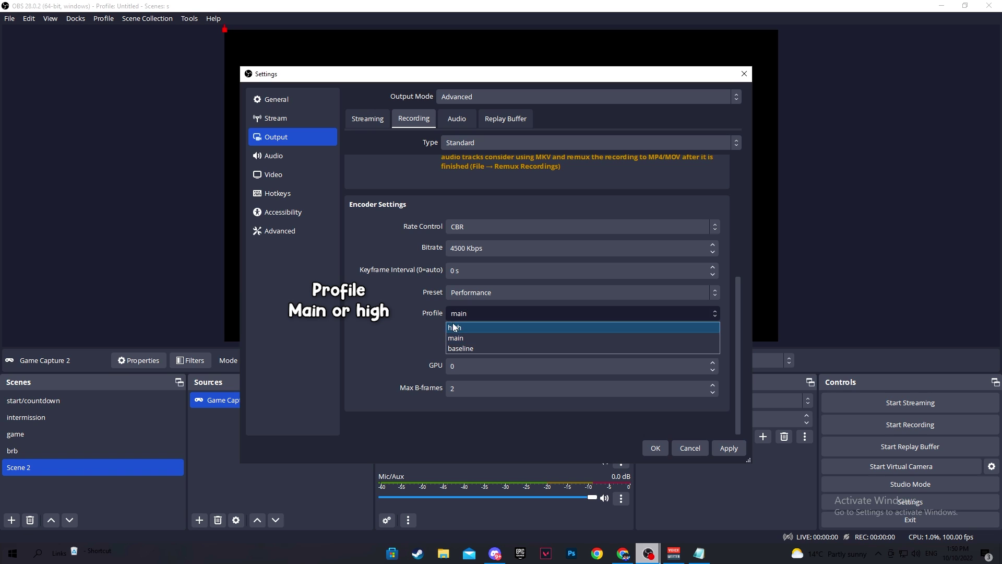
{"action": "left_click", "coordinate": [452, 337]}
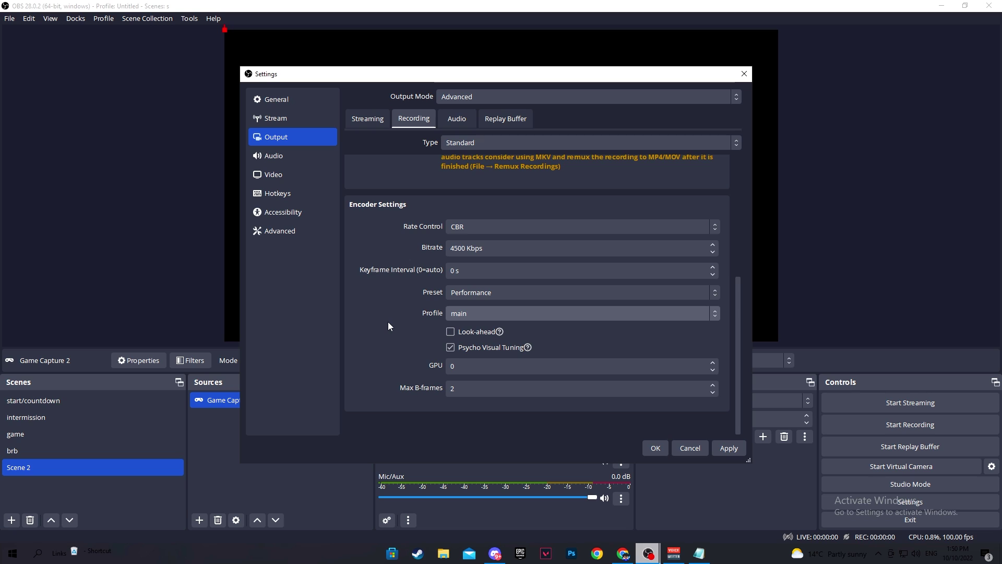
Review the Output Audio tab's track bitrates, all at 320
{"action": "left_click", "coordinate": [456, 120]}
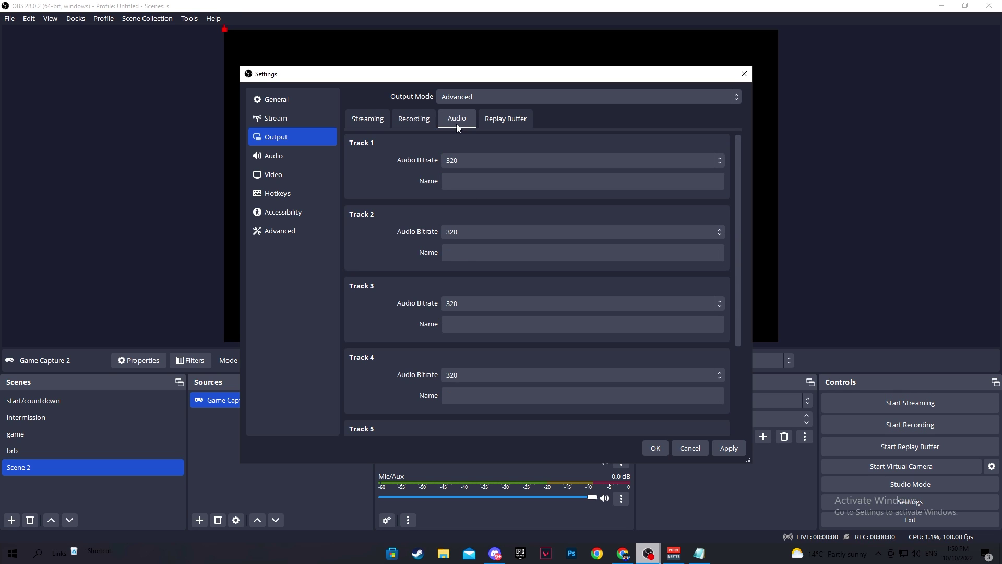
{"action": "scroll", "coordinate": [421, 176], "scroll_direction": "down", "scroll_amount": 3}
{"action": "scroll", "coordinate": [421, 176], "scroll_direction": "up", "scroll_amount": 3}
{"action": "scroll", "coordinate": [421, 176], "scroll_direction": "down", "scroll_amount": 3}
{"action": "scroll", "coordinate": [420, 176], "scroll_direction": "up", "scroll_amount": 3}
Enable the Replay Buffer with a 120-second maximum replay time
{"action": "left_click", "coordinate": [523, 120]}
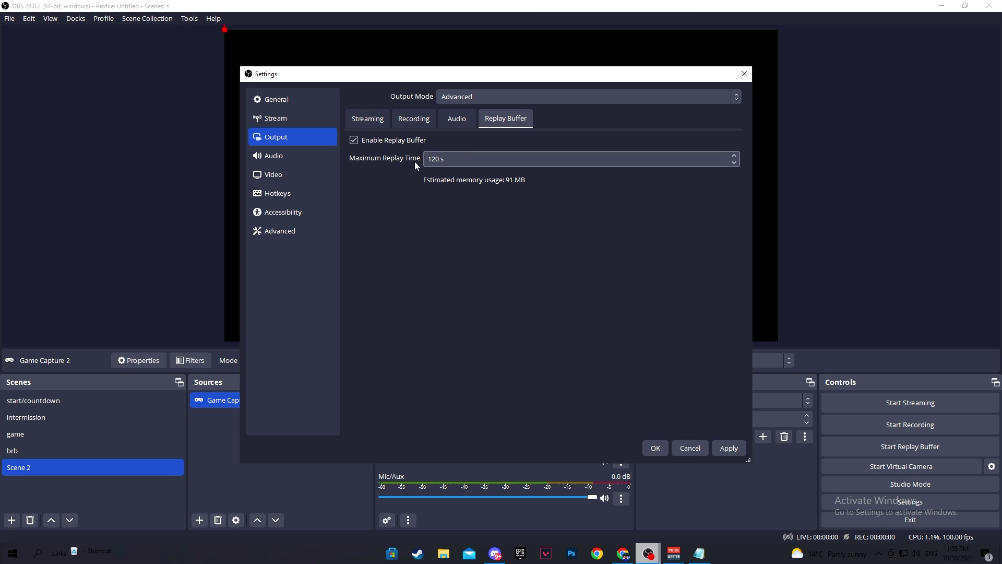
{"action": "left_click", "coordinate": [355, 140]}
{"action": "left_click", "coordinate": [363, 140]}
{"action": "left_click", "coordinate": [363, 139]}
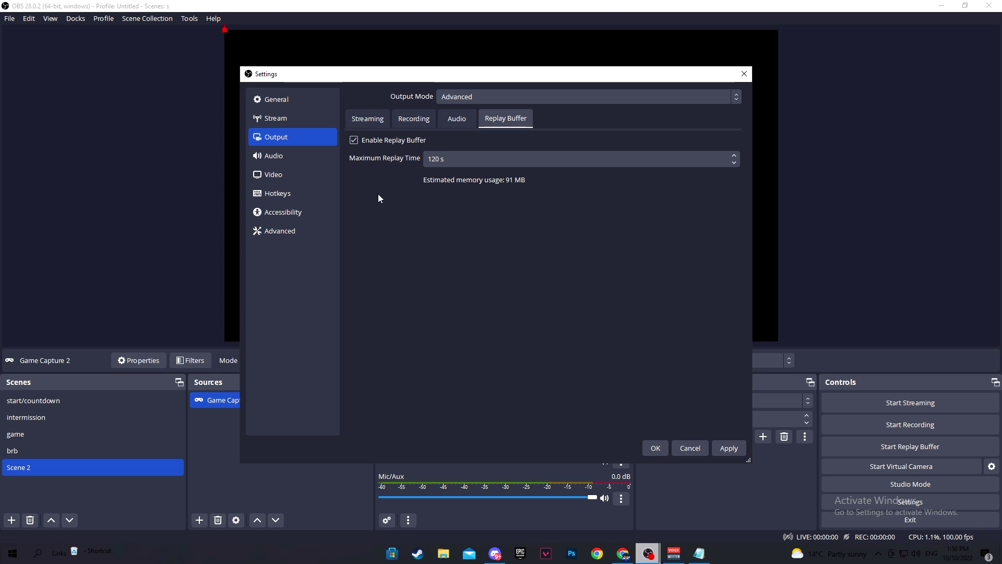
On the Audio settings page, keep Microphone (Blue Snowball) as the Mic/Auxiliary device
{"action": "left_click", "coordinate": [276, 155]}
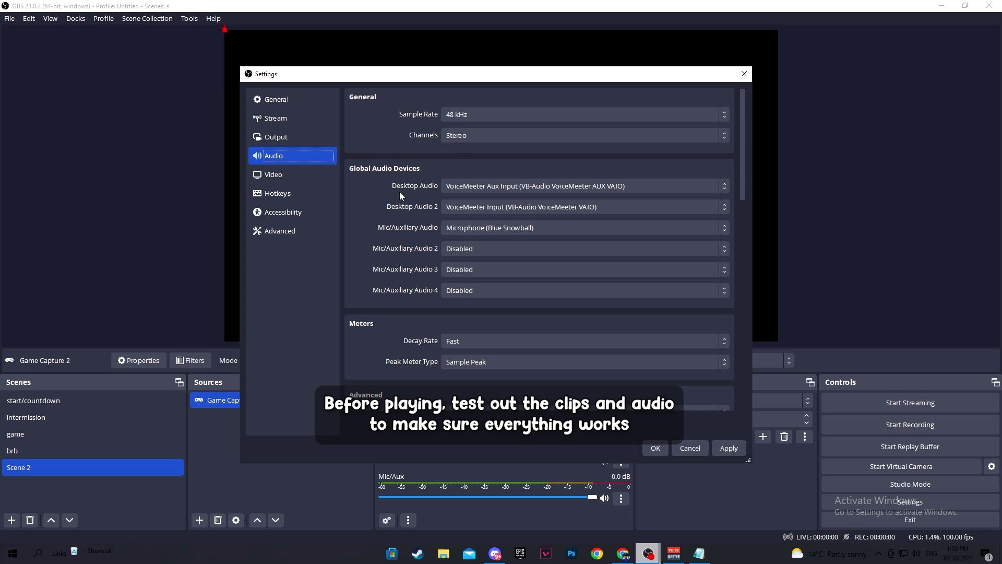
{"action": "left_click", "coordinate": [459, 230]}
{"action": "left_click", "coordinate": [459, 230]}
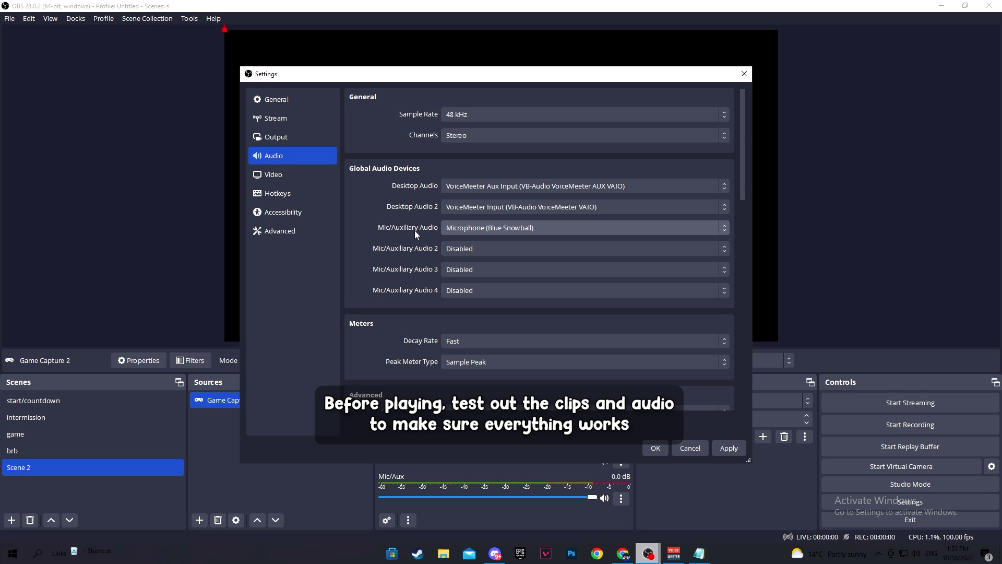
Set the video Common FPS Value to 60, after briefly trying 48
{"action": "left_click", "coordinate": [310, 178]}
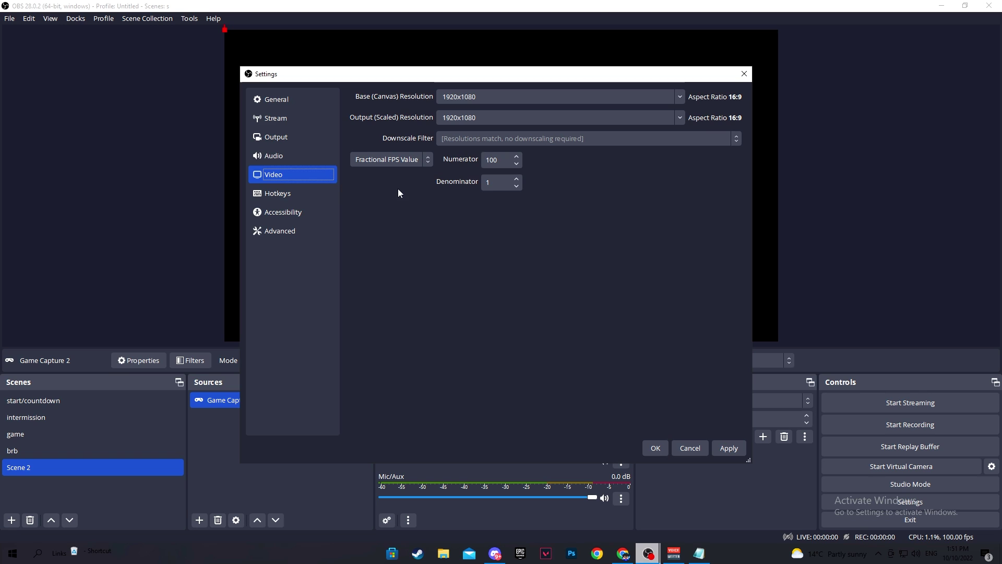
{"action": "scroll", "coordinate": [409, 160], "scroll_direction": "up", "scroll_amount": 2}
{"action": "left_click", "coordinate": [452, 159]}
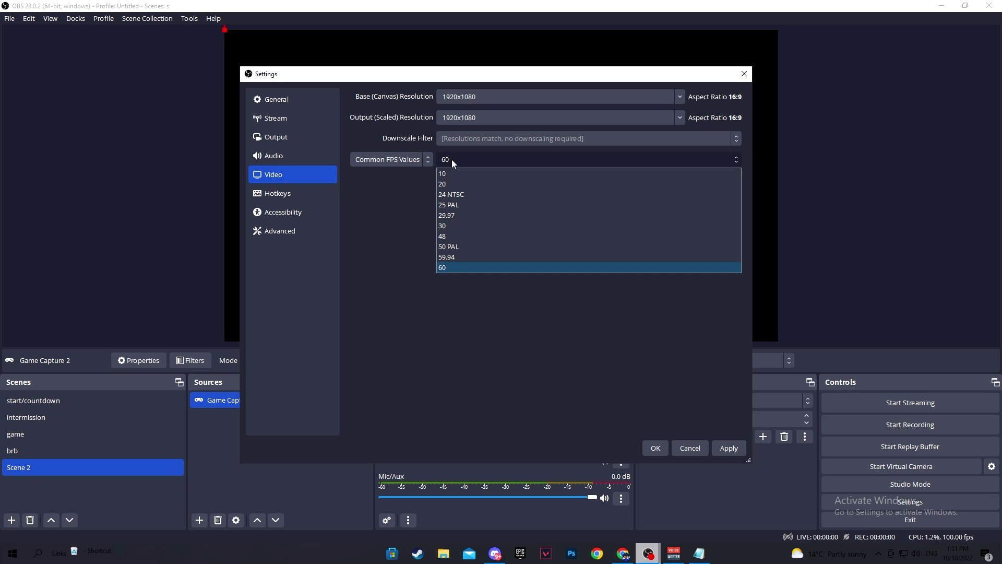
{"action": "left_click", "coordinate": [442, 264]}
{"action": "left_click", "coordinate": [445, 159]}
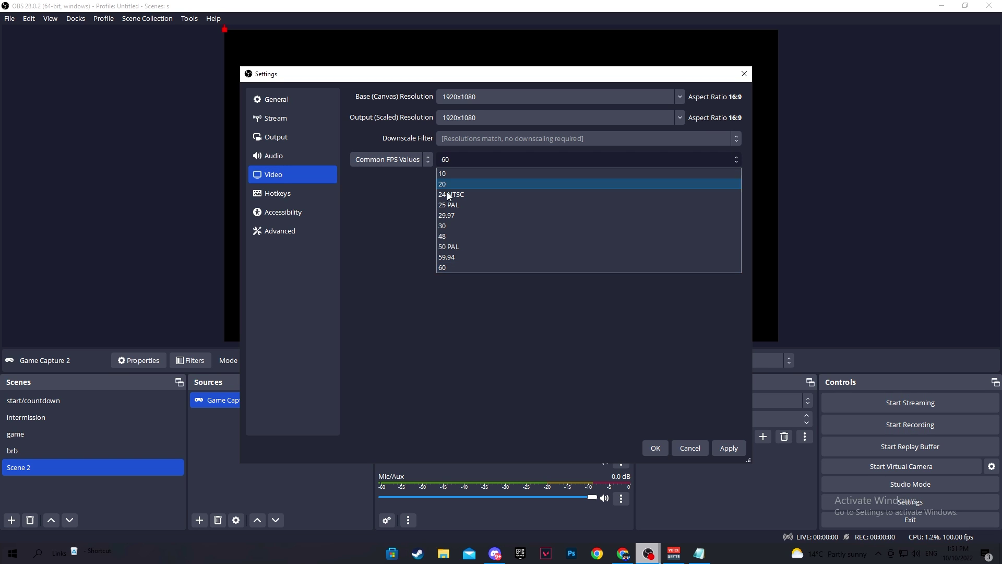
{"action": "left_click", "coordinate": [455, 236]}
{"action": "left_click", "coordinate": [449, 159]}
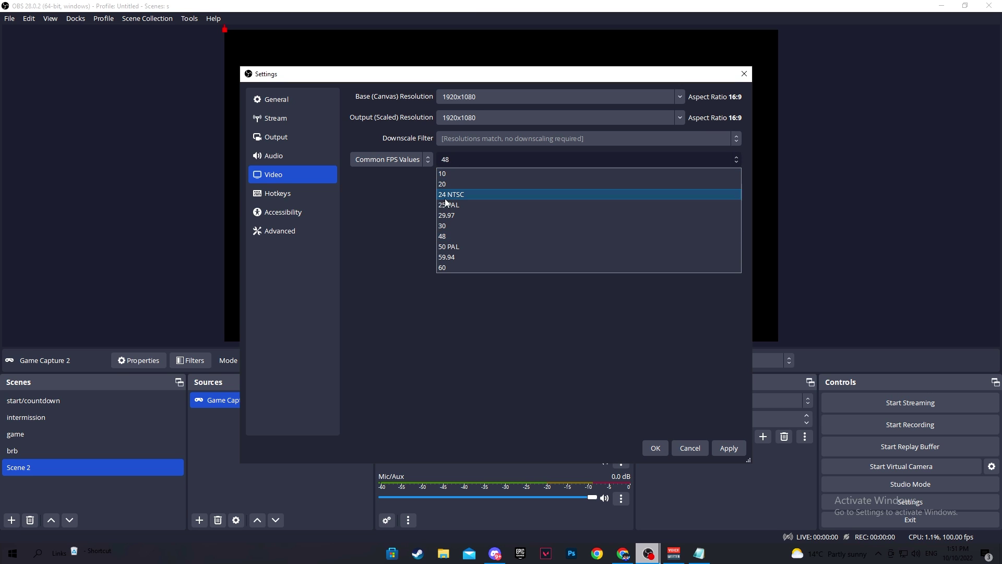
{"action": "left_click", "coordinate": [447, 265]}
{"action": "left_click", "coordinate": [445, 160]}
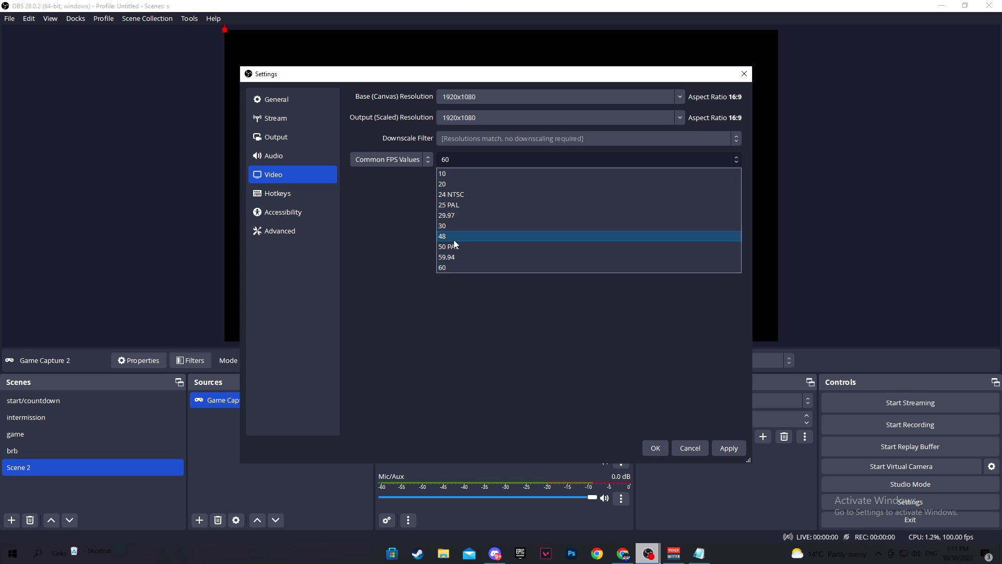
Bind F7 and F8 to start and stop the replay buffer, backslash to Save Replay, and apply
{"action": "left_click", "coordinate": [458, 259]}
{"action": "left_click", "coordinate": [313, 193]}
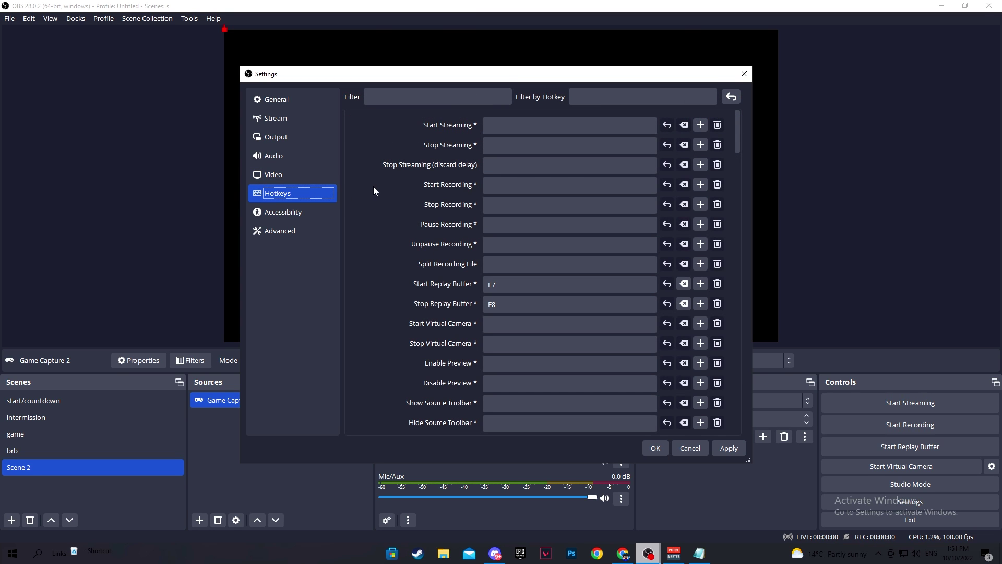
{"action": "scroll", "coordinate": [454, 230], "scroll_direction": "down", "scroll_amount": 2}
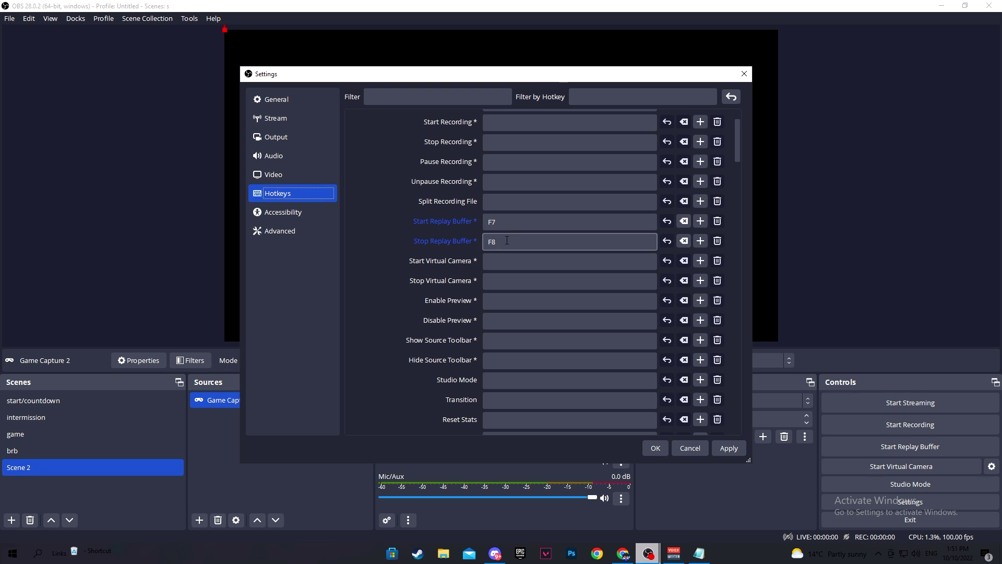
{"action": "scroll", "coordinate": [449, 239], "scroll_direction": "down", "scroll_amount": 9}
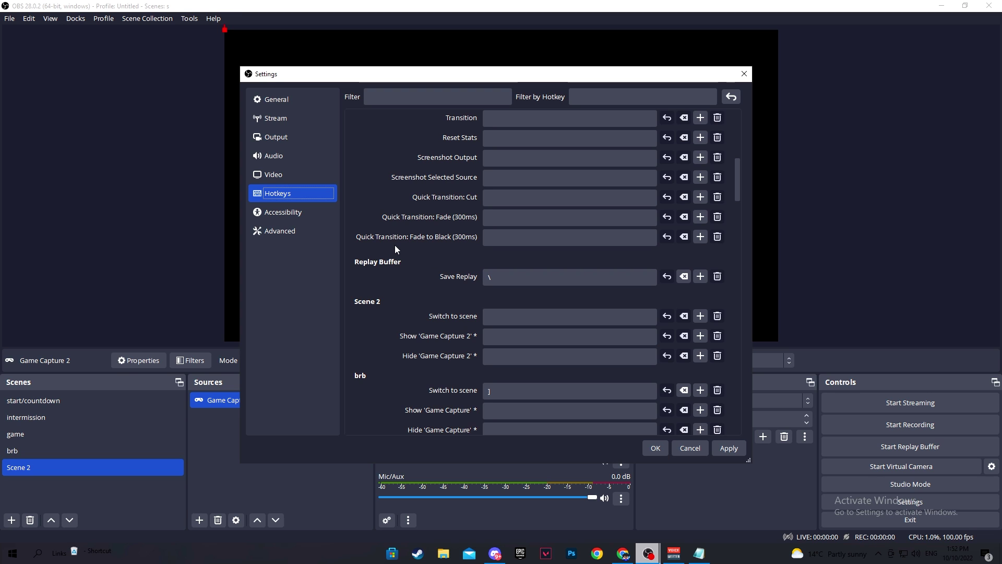
{"action": "scroll", "coordinate": [386, 244], "scroll_direction": "up", "scroll_amount": 5}
{"action": "left_click", "coordinate": [723, 447]}
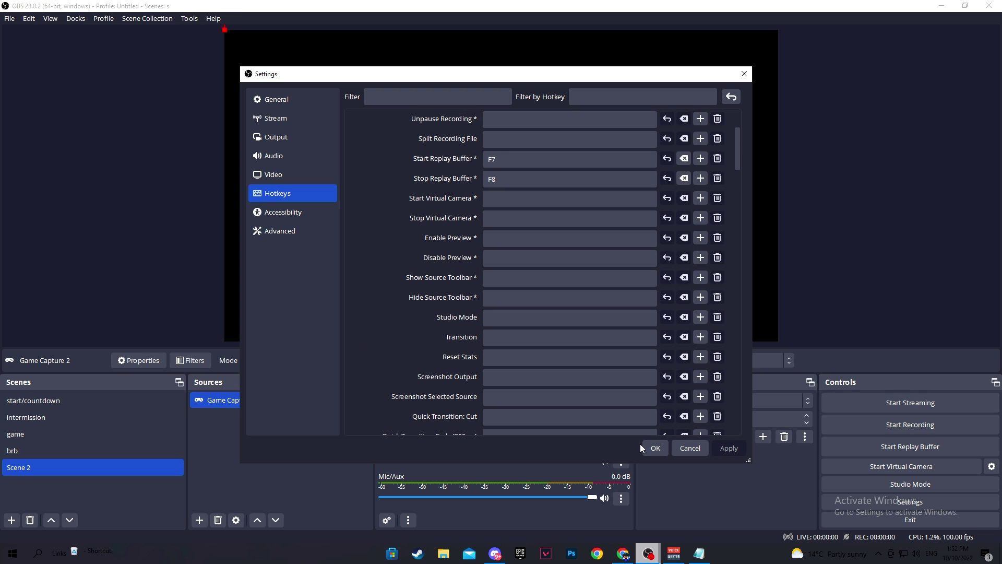
Confirm the settings with OK and open the Game Capture 2 source's window list
{"action": "left_click", "coordinate": [652, 445]}
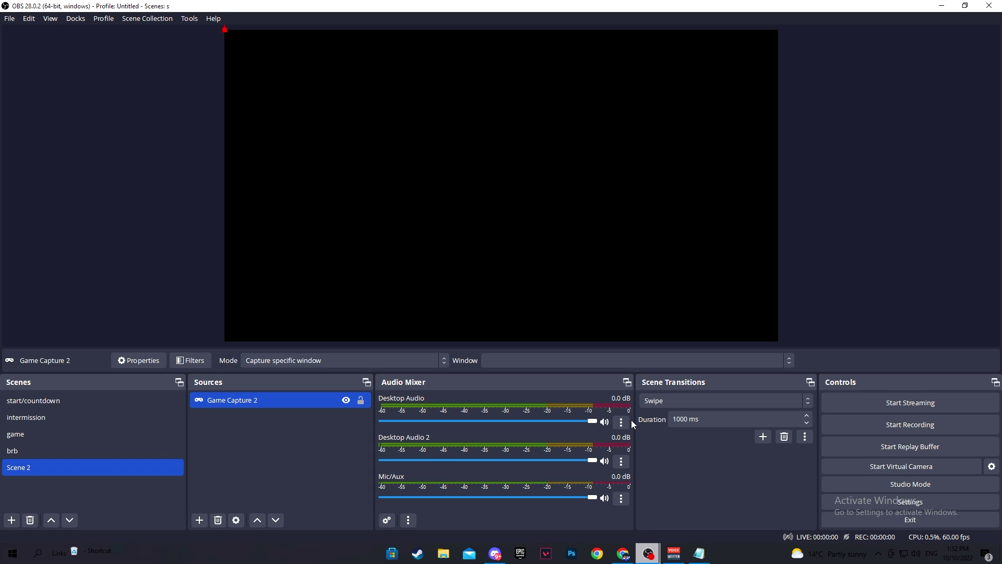
{"action": "left_click", "coordinate": [627, 358]}
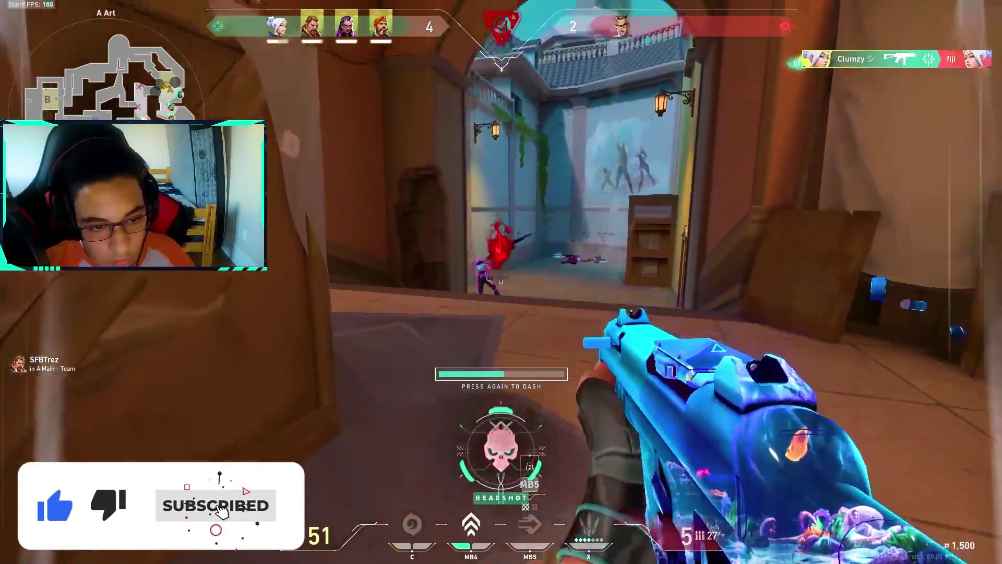
Swap the Stinger for the pink-skinned Vandal on the floor, then flick to knife and back
{"action": "key", "text": "f"}
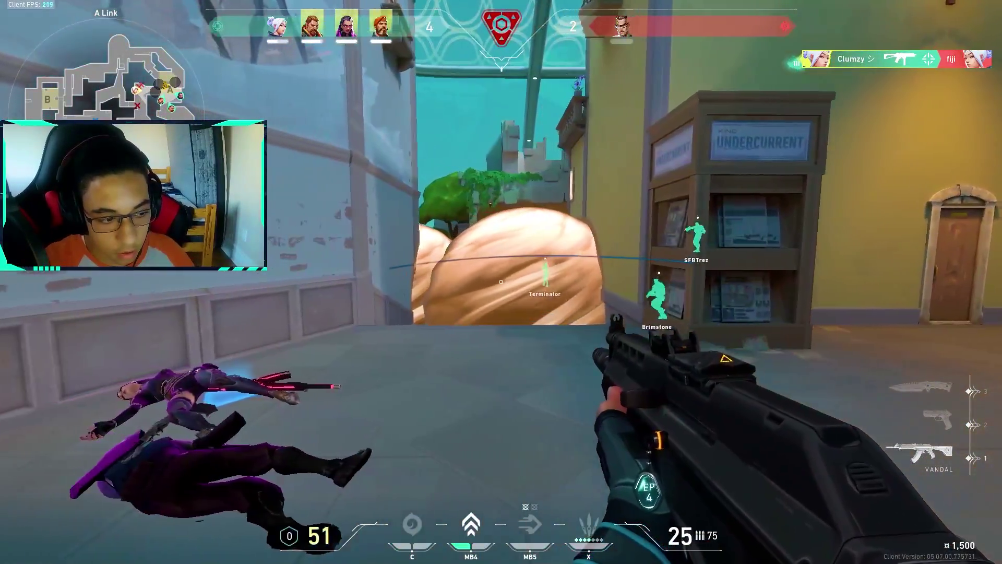
{"action": "key", "text": "f"}
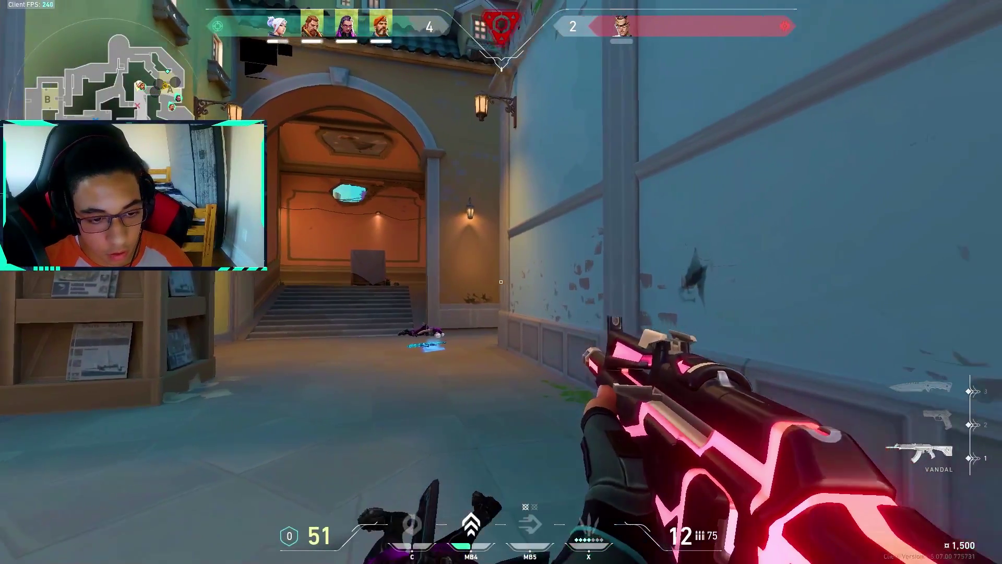
{"action": "key", "text": "3"}
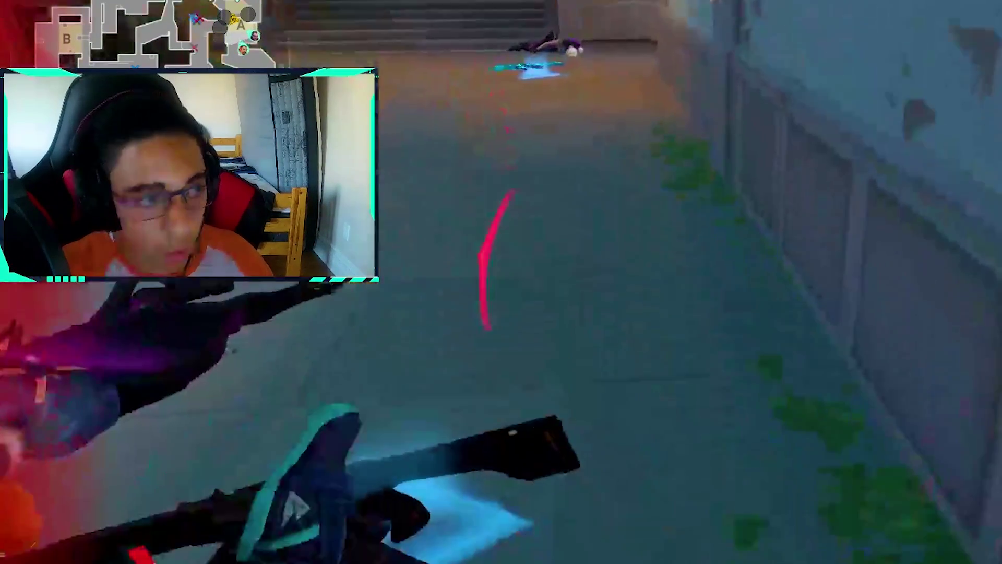
{"action": "key", "text": "1"}
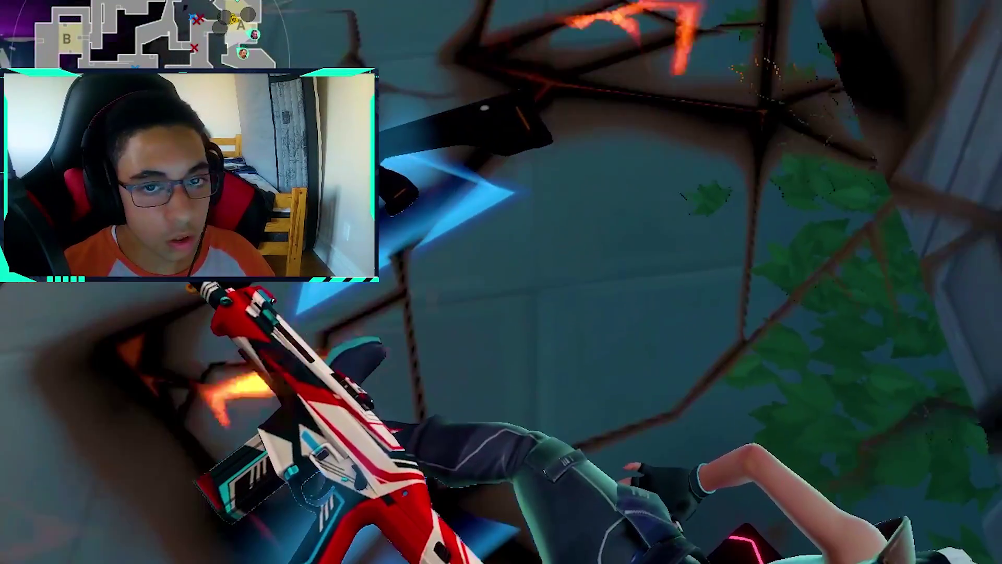